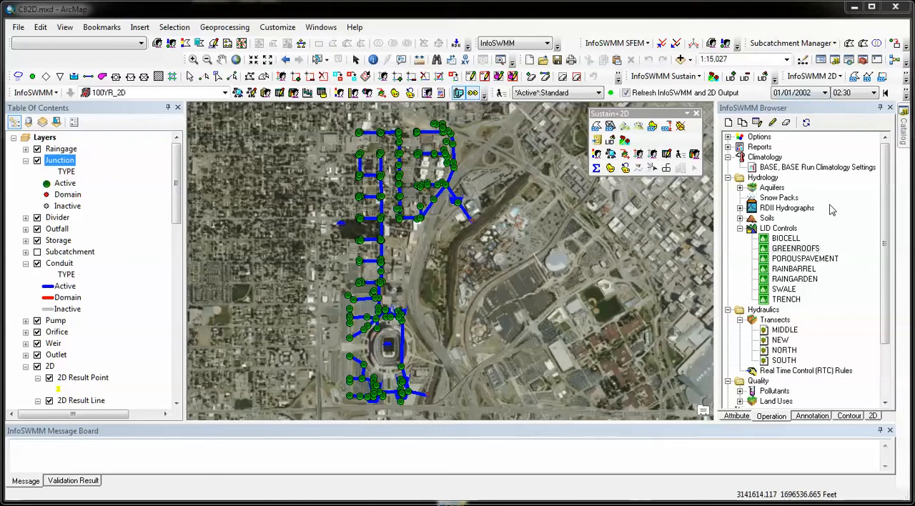
Review the surface layer parameters of the BIOCELL, GREENROOFS and POROUSPAVEMENT LID controls.
double_click(786, 241)
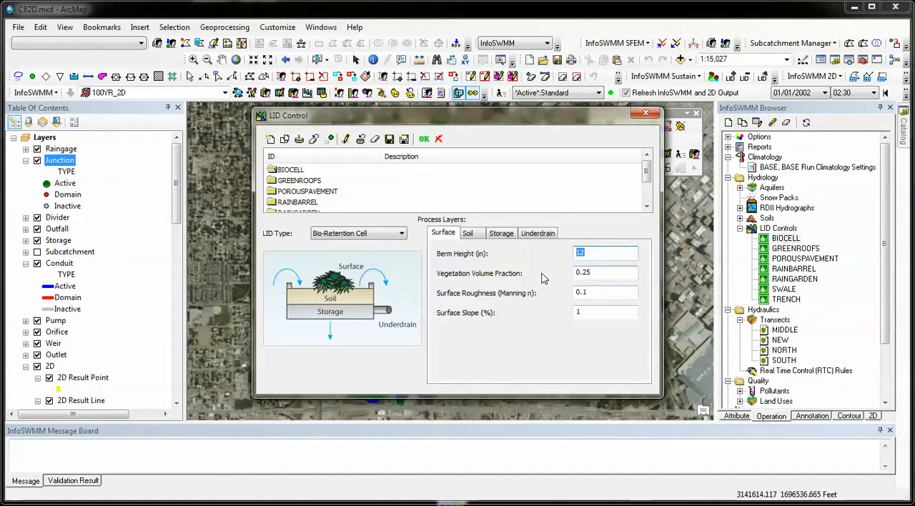
left_click(311, 183)
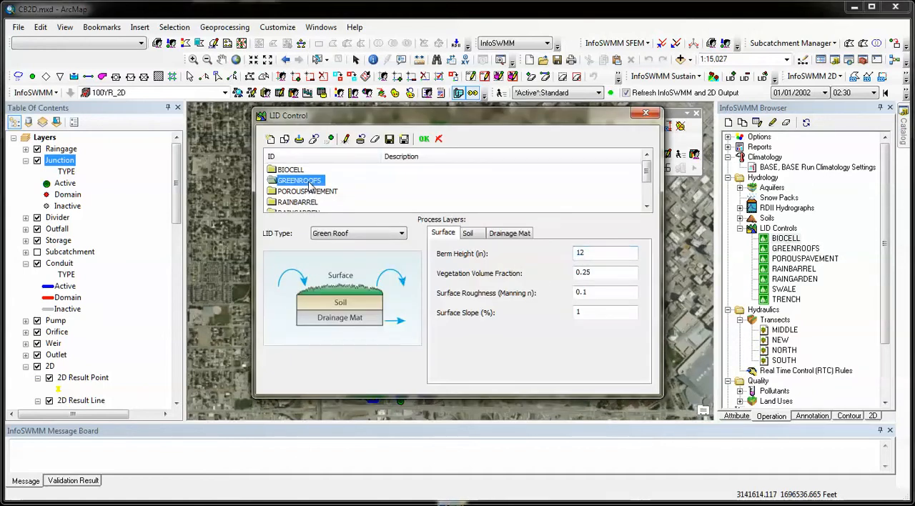
left_click(314, 193)
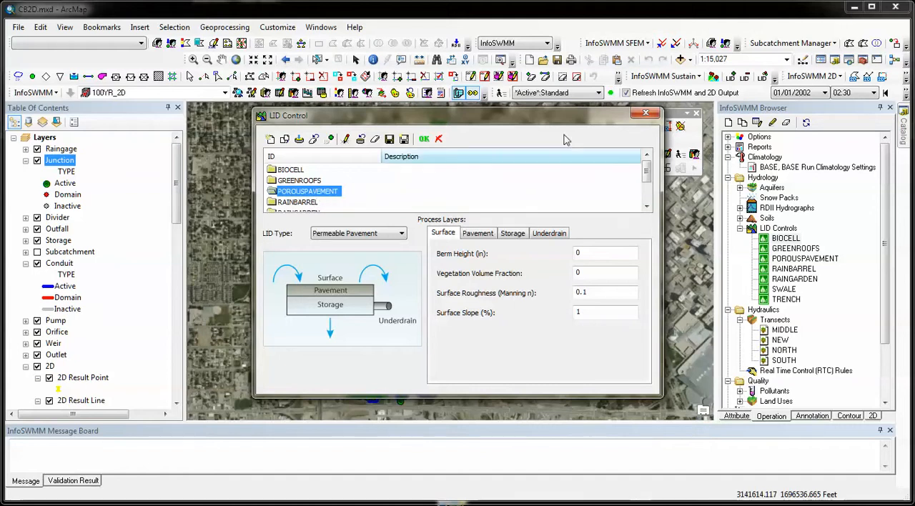
left_click(650, 113)
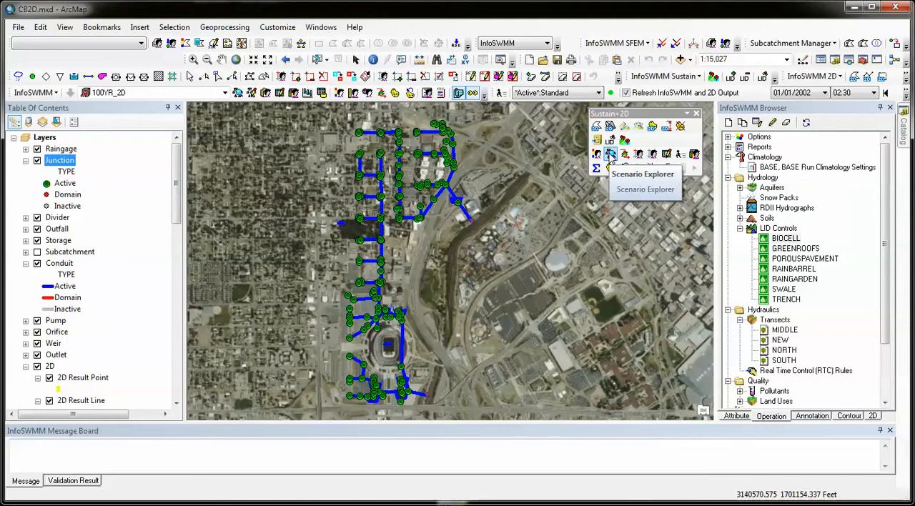
Activate the EX_100YR scenario in the Scenario Explorer and close the explorer.
left_click(611, 154)
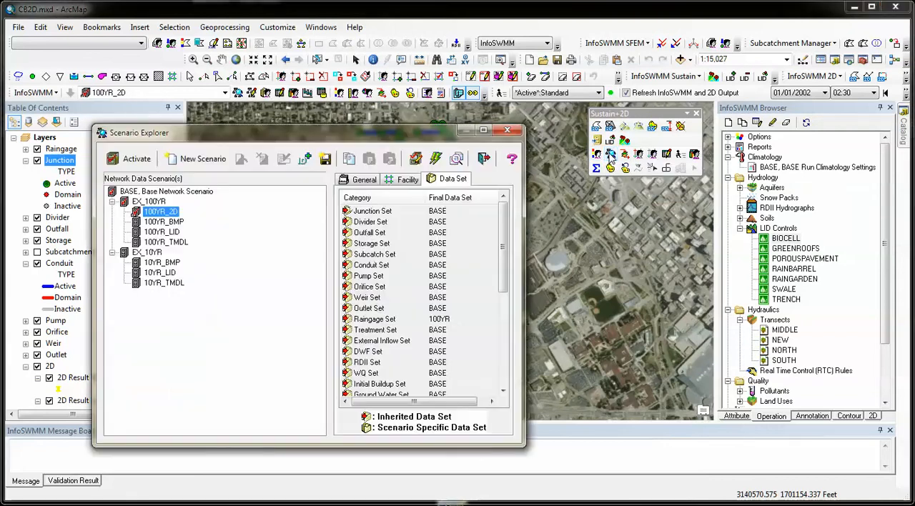
left_click(156, 202)
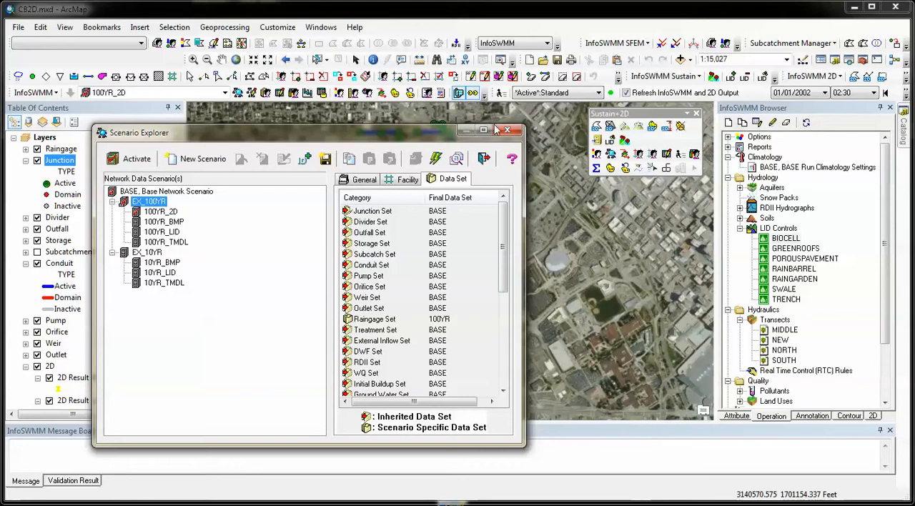
left_click(152, 164)
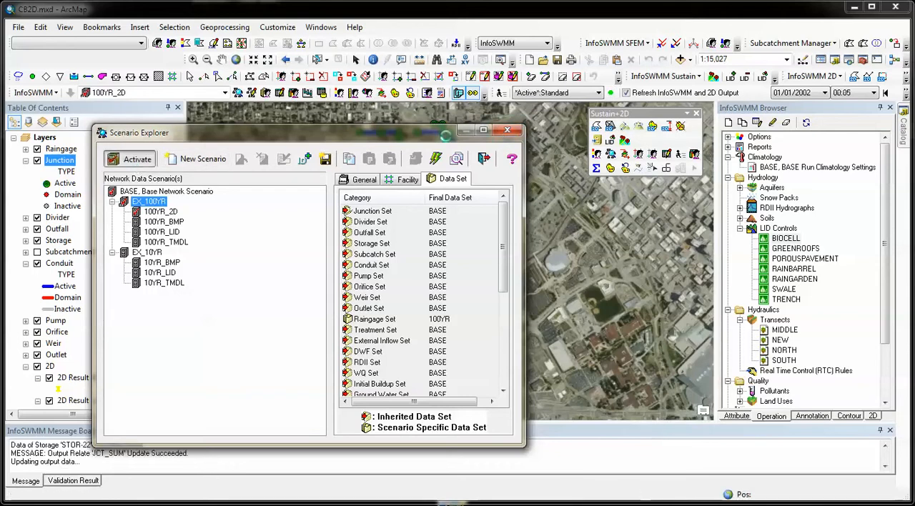
left_click(507, 132)
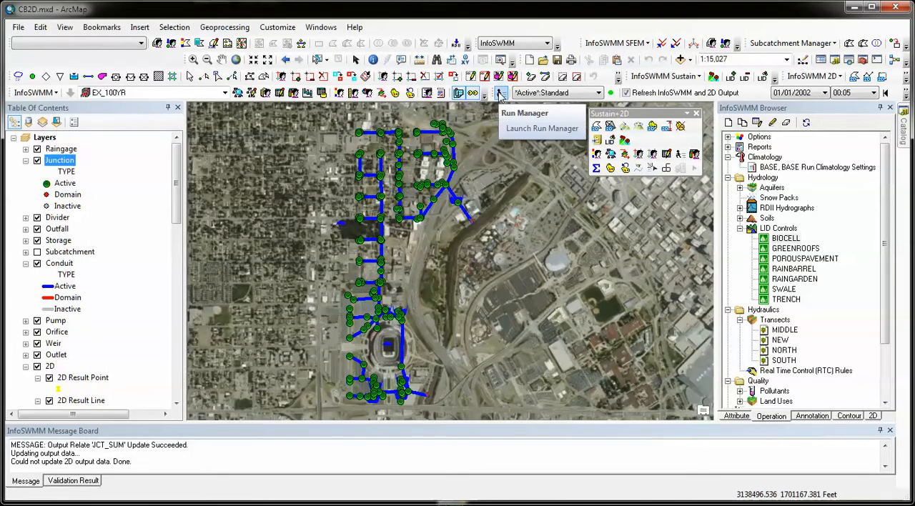
Review the general and 2D settings of the 1D_NO_WQ simulation options for the active run.
left_click(501, 95)
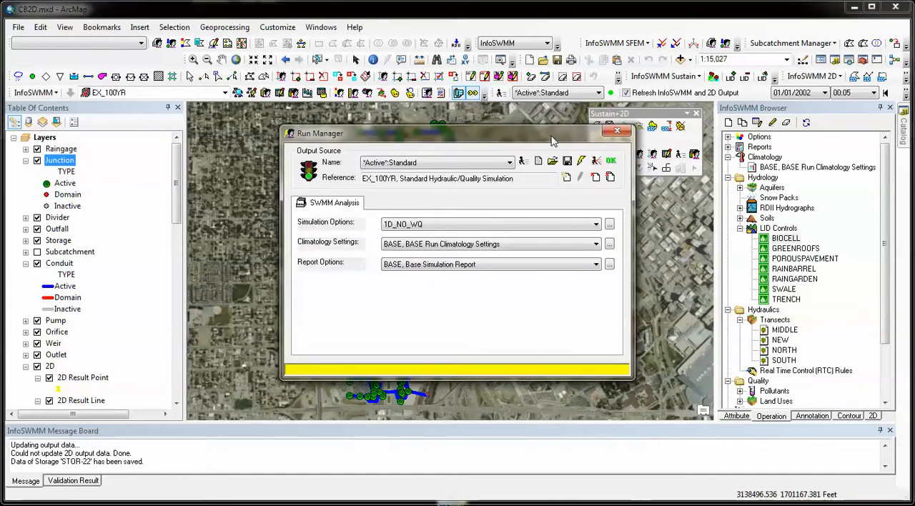
left_click(610, 225)
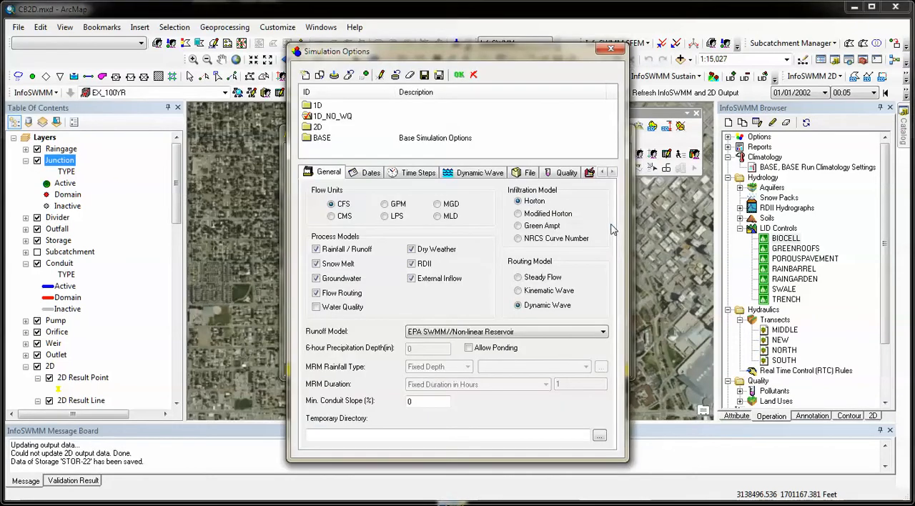
left_click(612, 172)
left_click(611, 173)
left_click(565, 172)
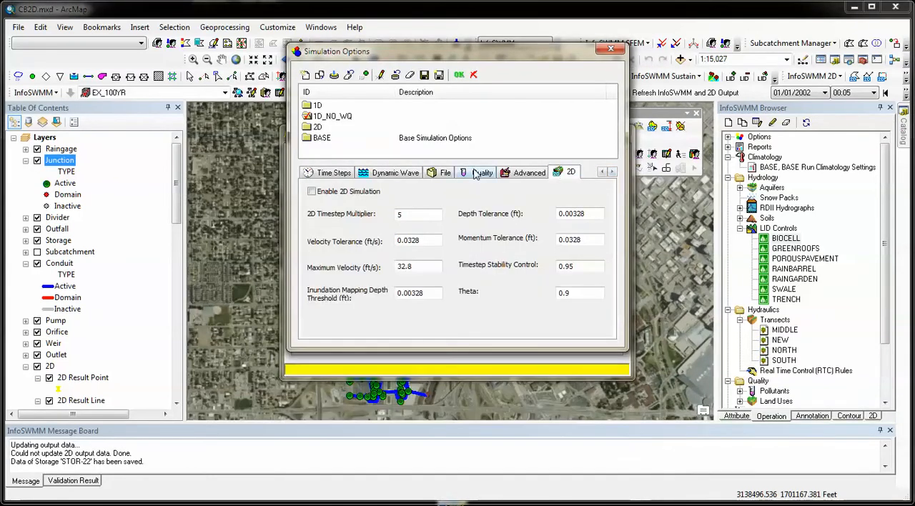
left_click(459, 74)
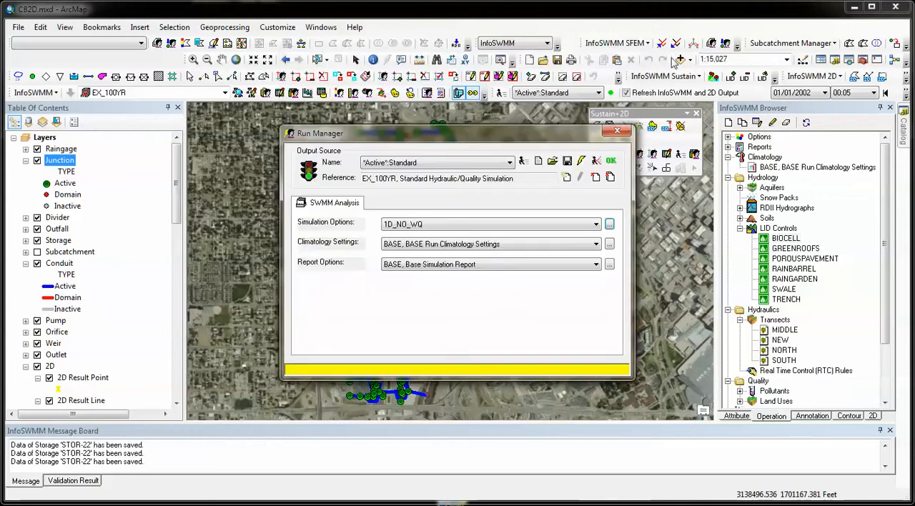
left_click(616, 129)
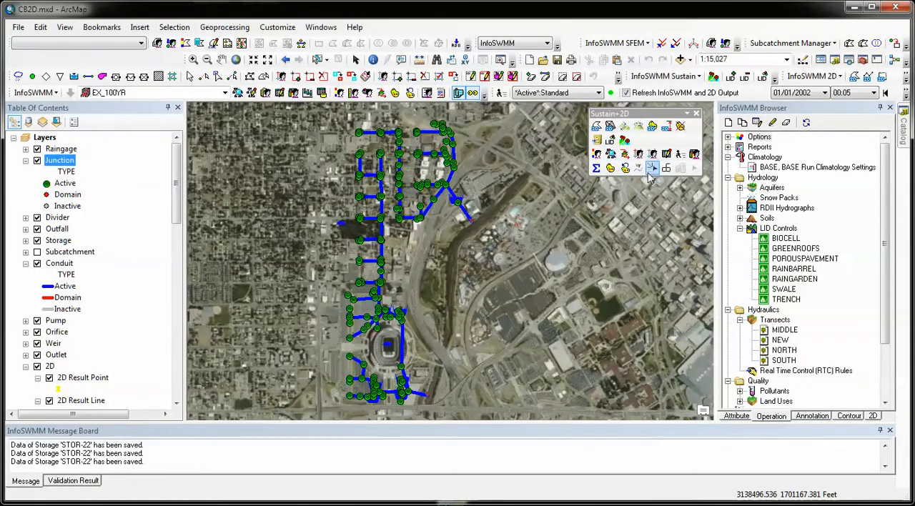
Run the standard hydraulic simulation of EX_100YR with the 1D_NO_WQ simulation options and close the Run Manager.
left_click(675, 161)
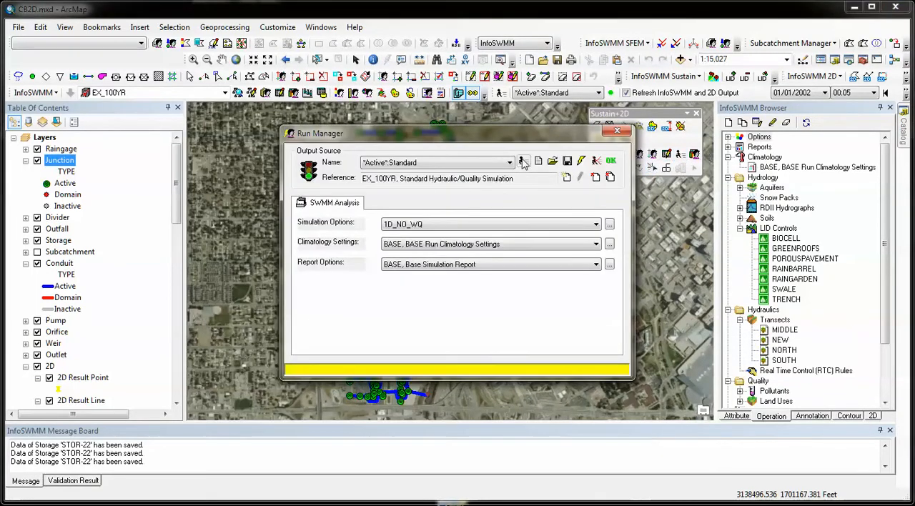
left_click(523, 162)
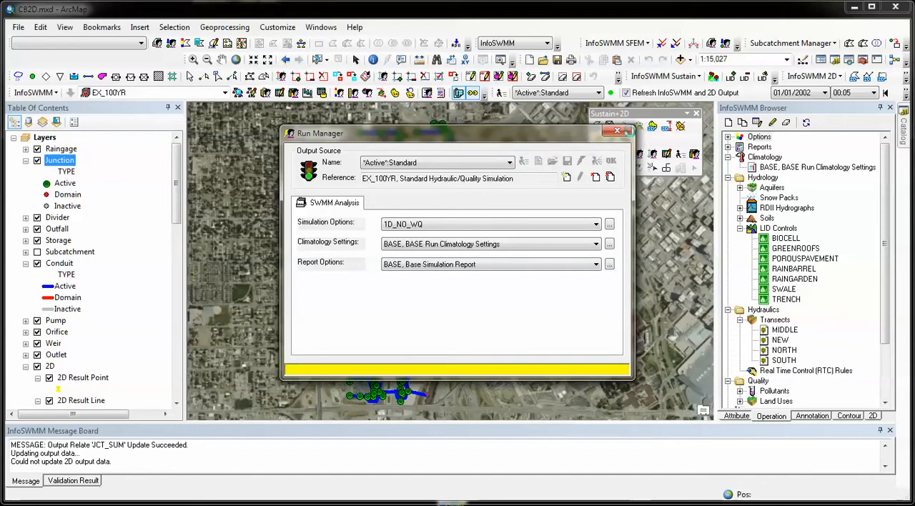
left_click(616, 131)
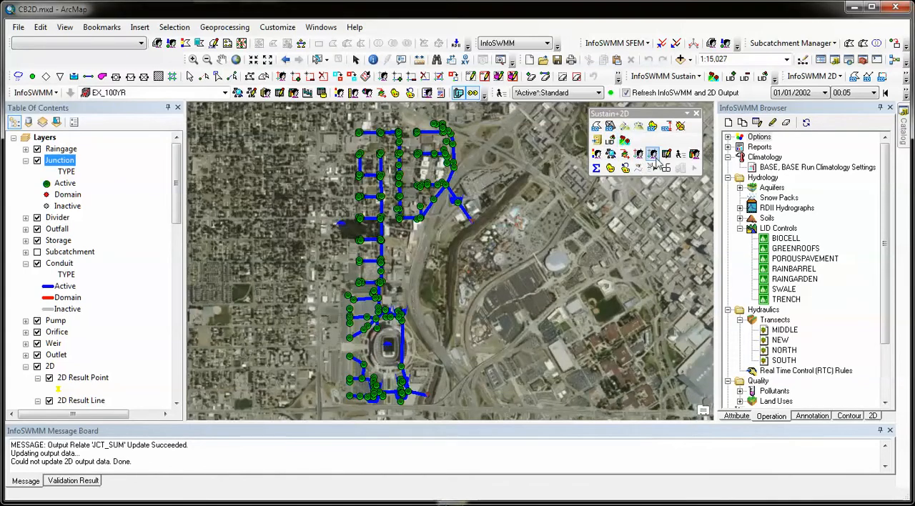
Classify the junction map display by the FLOOD_TIME output into 5 classes, accepting the computed break values.
left_click(613, 170)
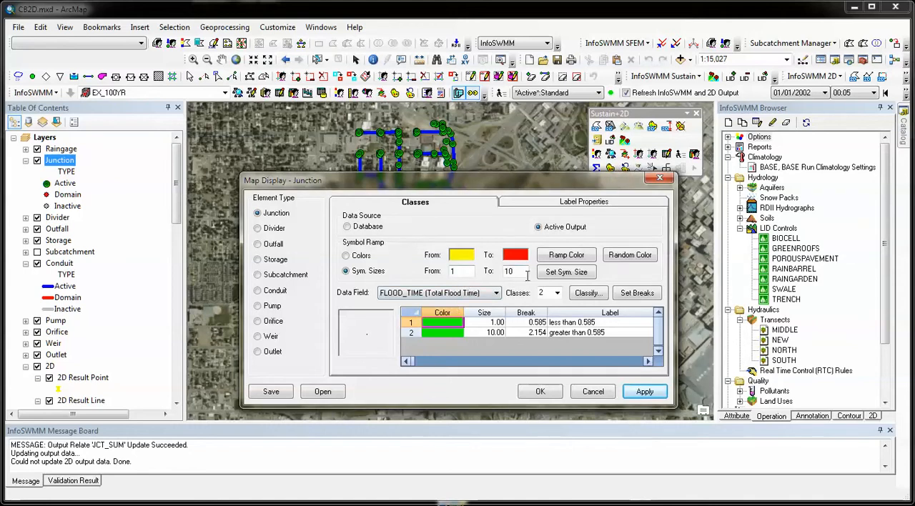
left_click(587, 294)
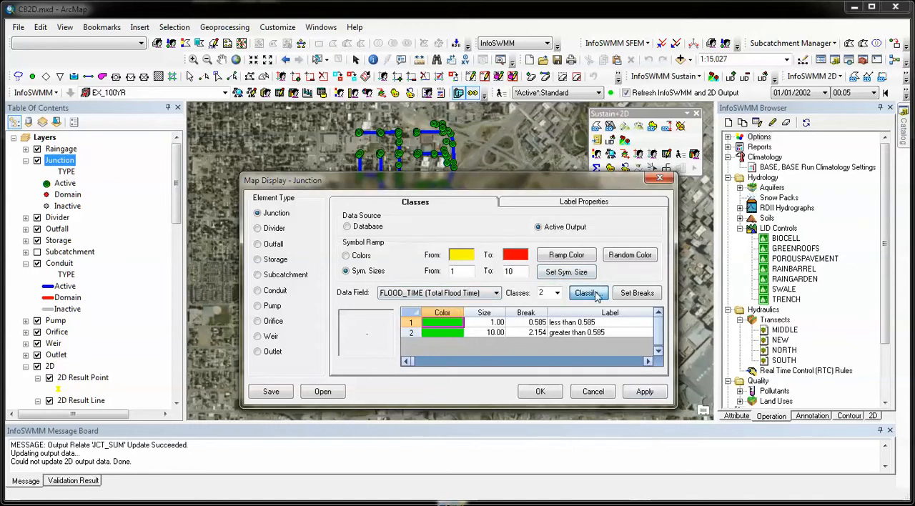
left_click(628, 414)
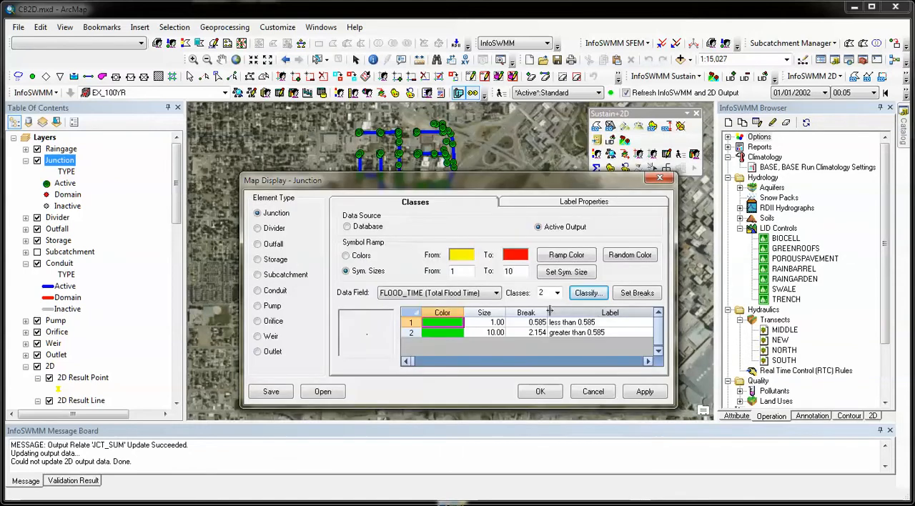
left_click(556, 293)
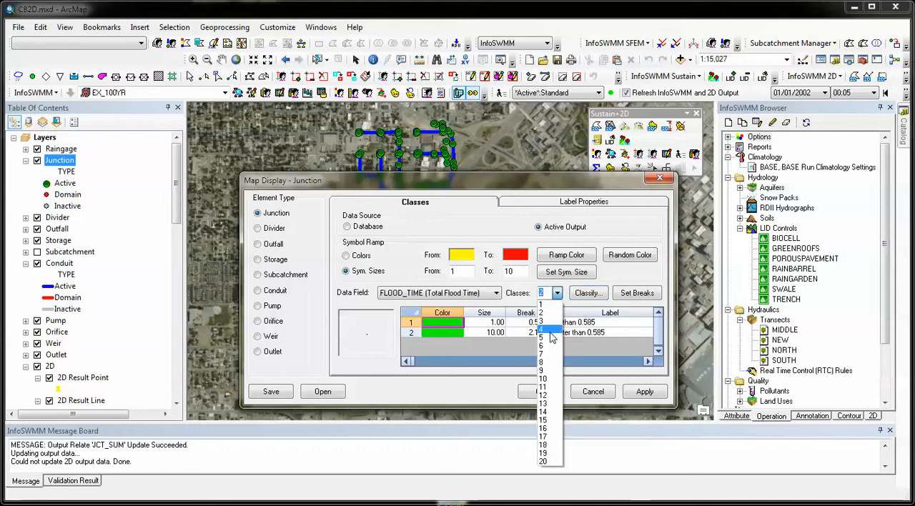
left_click(550, 334)
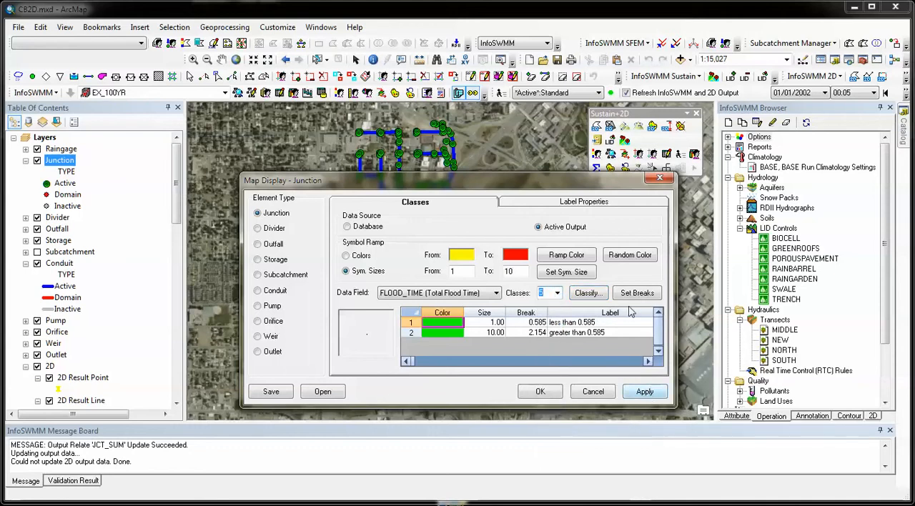
left_click(589, 294)
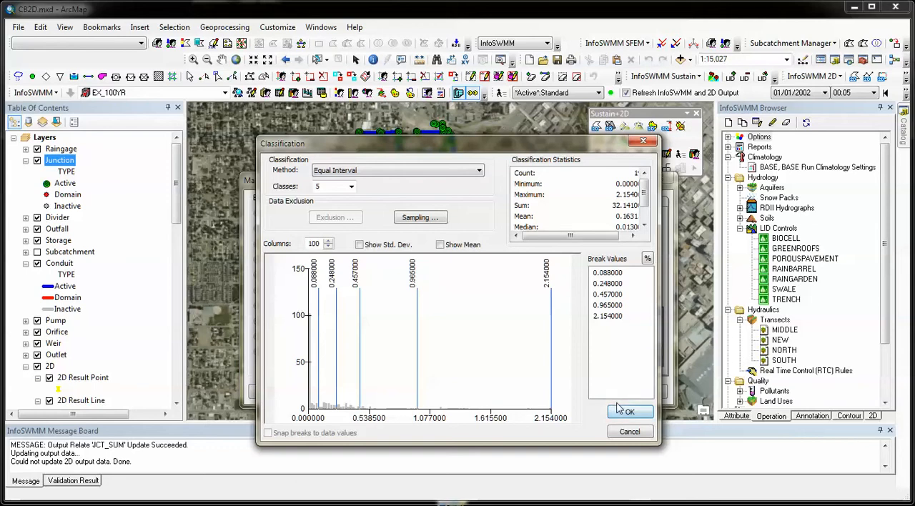
left_click(622, 411)
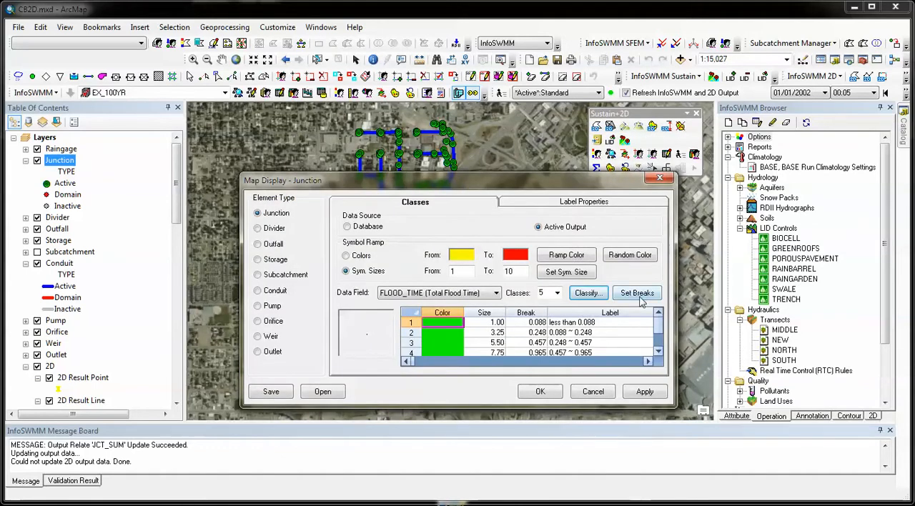
Ramp the junction class colors from yellow to red and apply the flood time display to the map.
left_click(566, 257)
left_click(653, 392)
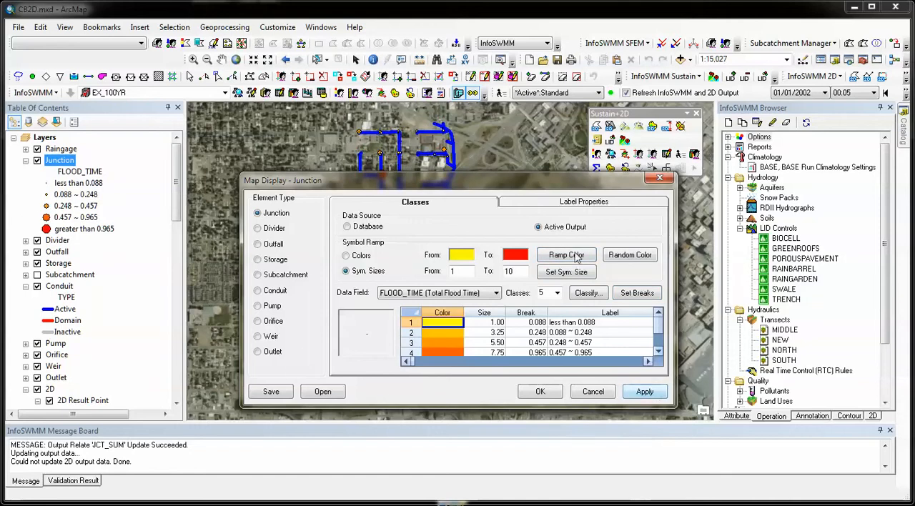
left_click_drag(529, 183, 557, 169)
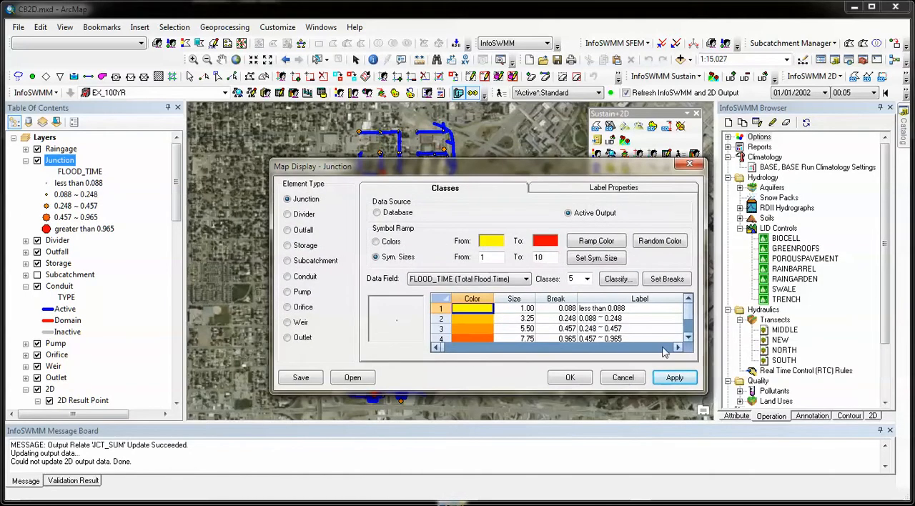
left_click(569, 379)
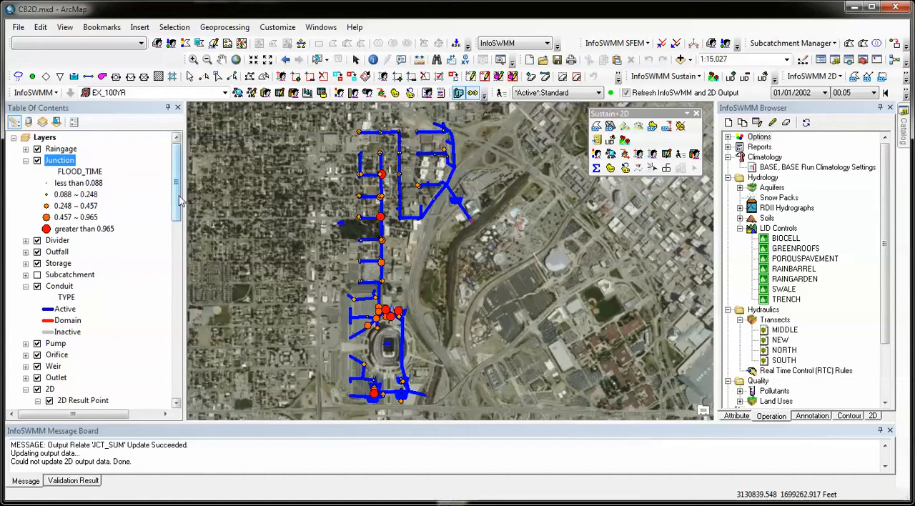
Turn on the MESH layer and check the lidar elevation data setting for meshing the 2D simulation polygons.
left_click_drag(178, 200, 170, 305)
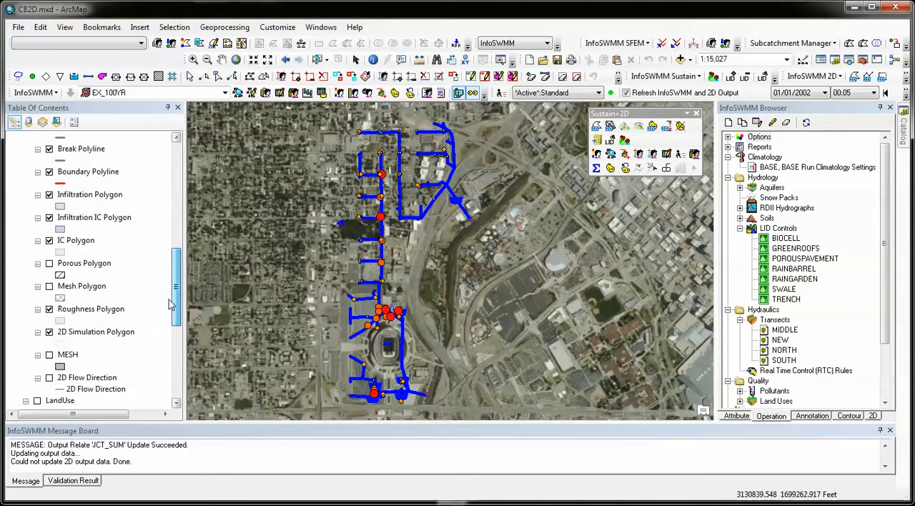
left_click(49, 354)
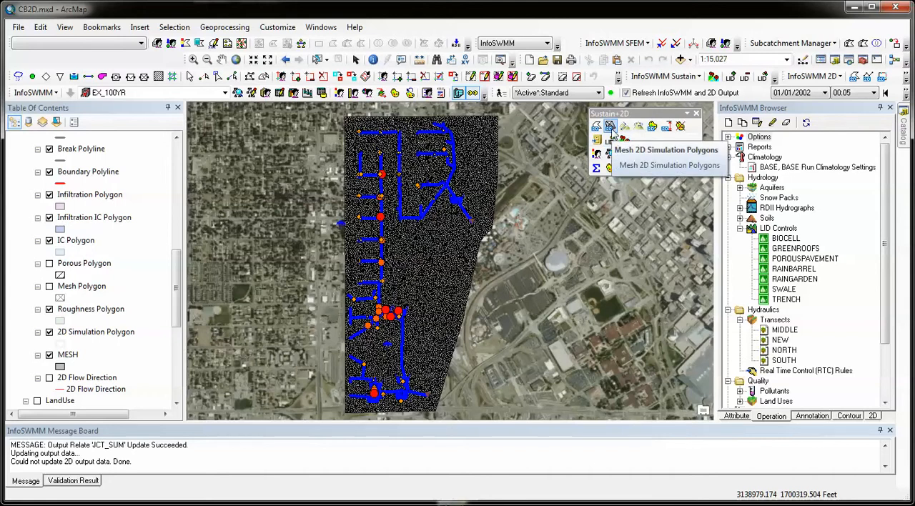
left_click(611, 129)
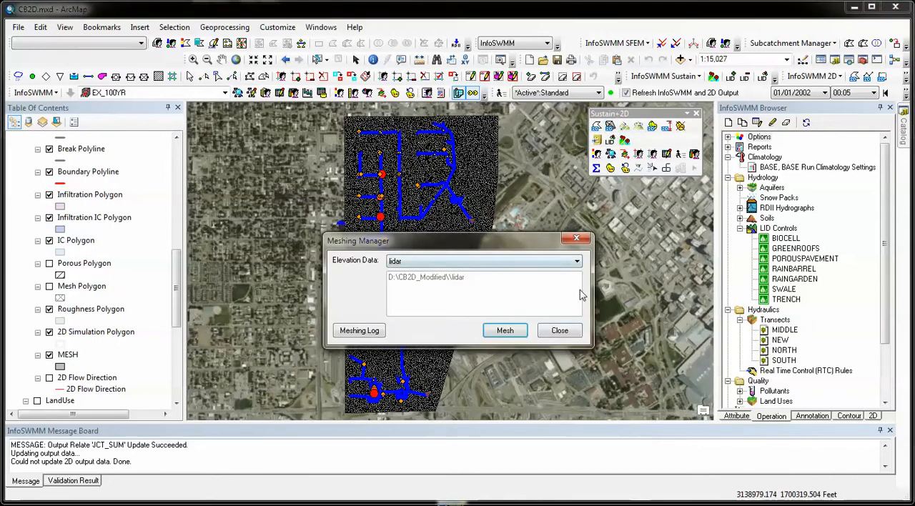
left_click(555, 333)
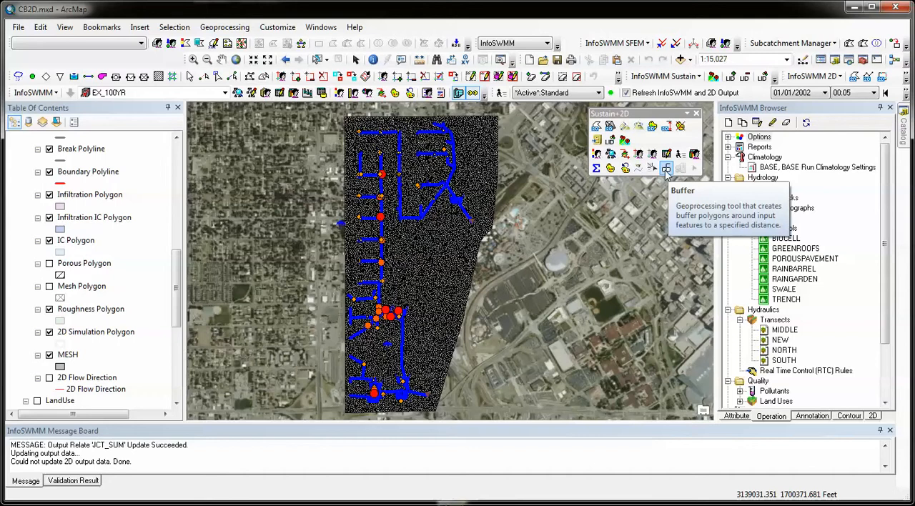
View the parameters of the Buffer and Append geoprocessing tools without running either one.
left_click(665, 169)
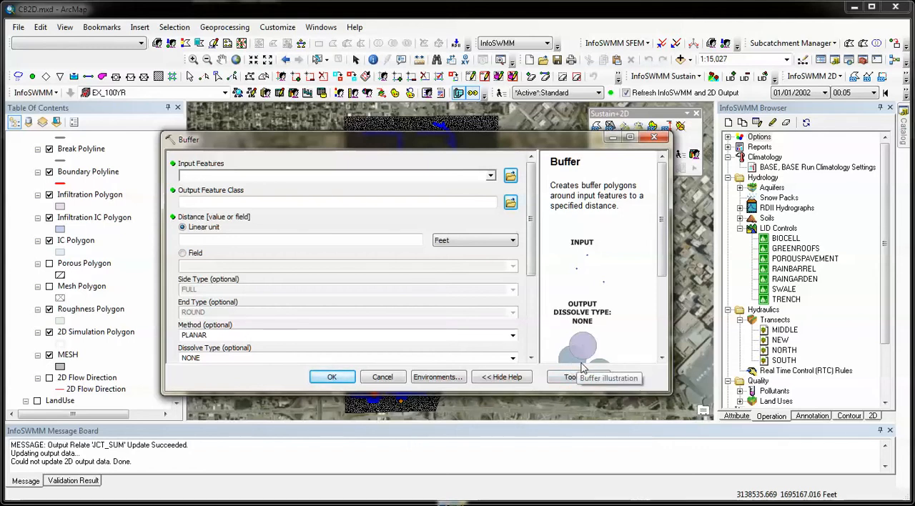
left_click(384, 377)
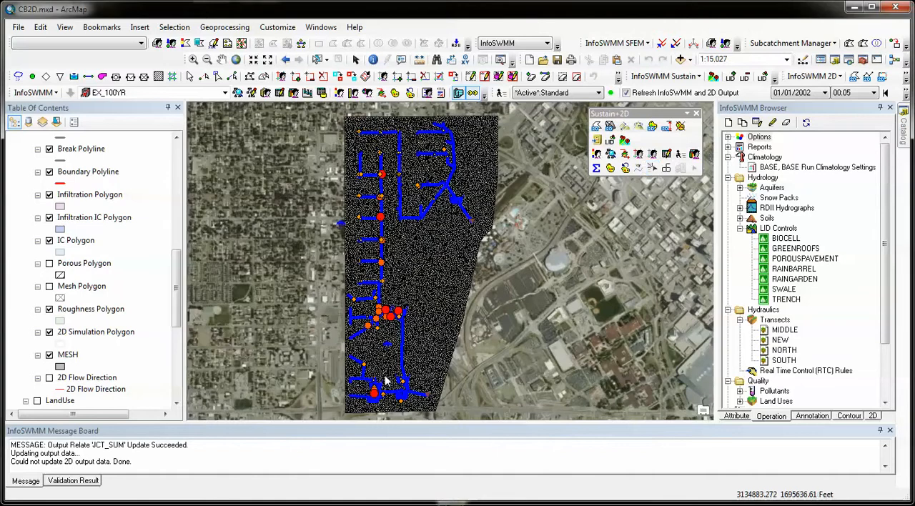
left_click(652, 170)
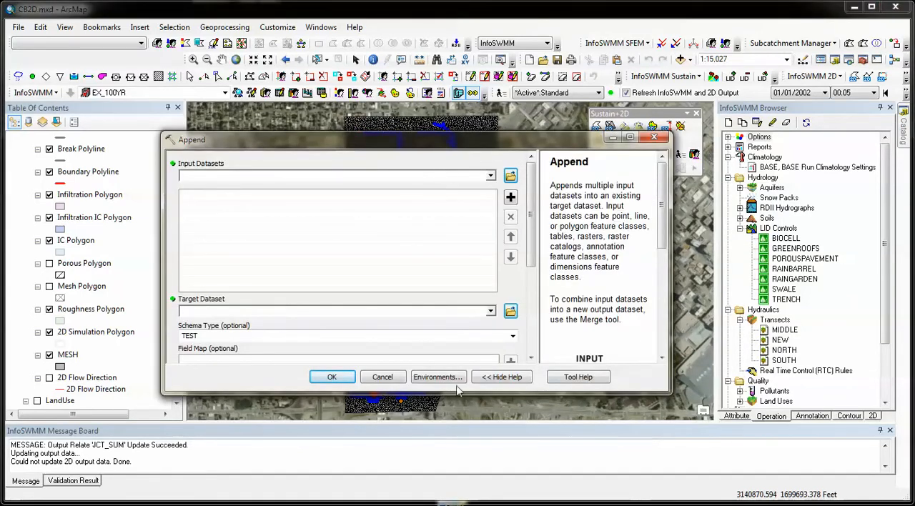
left_click(382, 377)
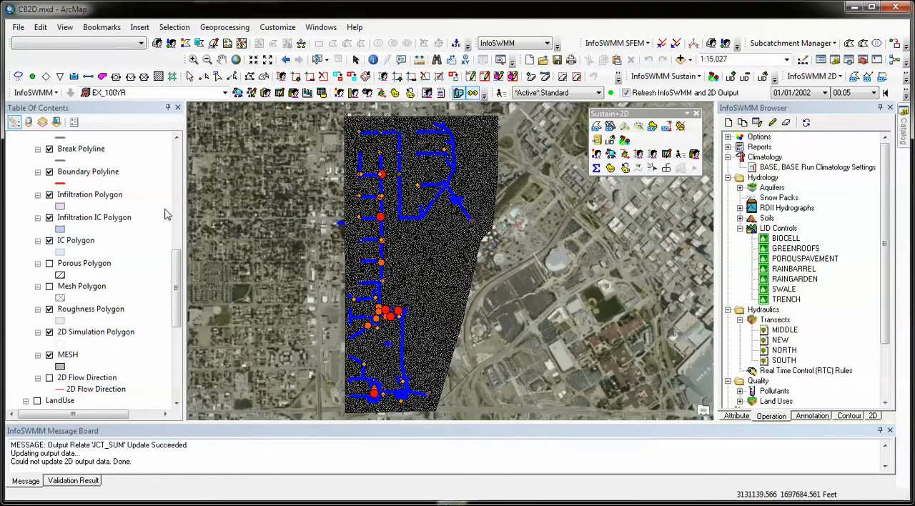
Turn on the dissolve1 buildings layer and turn off the MESH layer.
left_click_drag(177, 274, 179, 347)
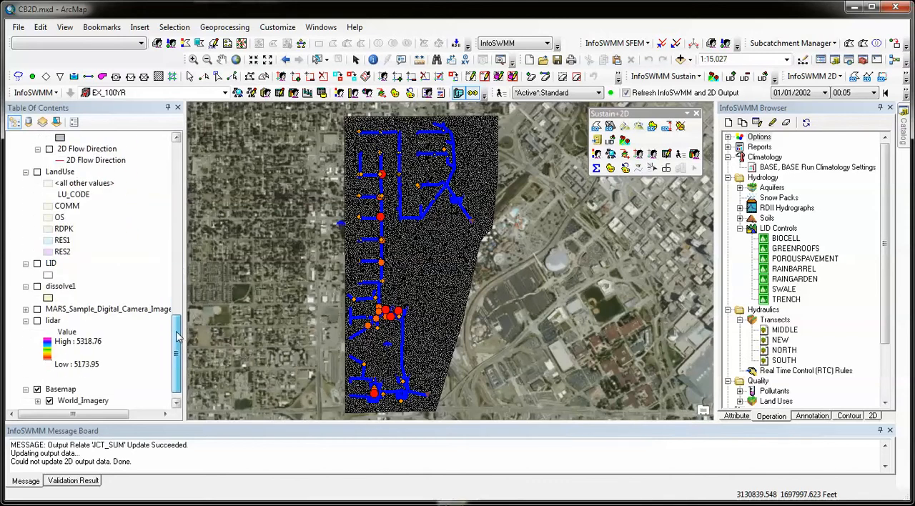
left_click(36, 287)
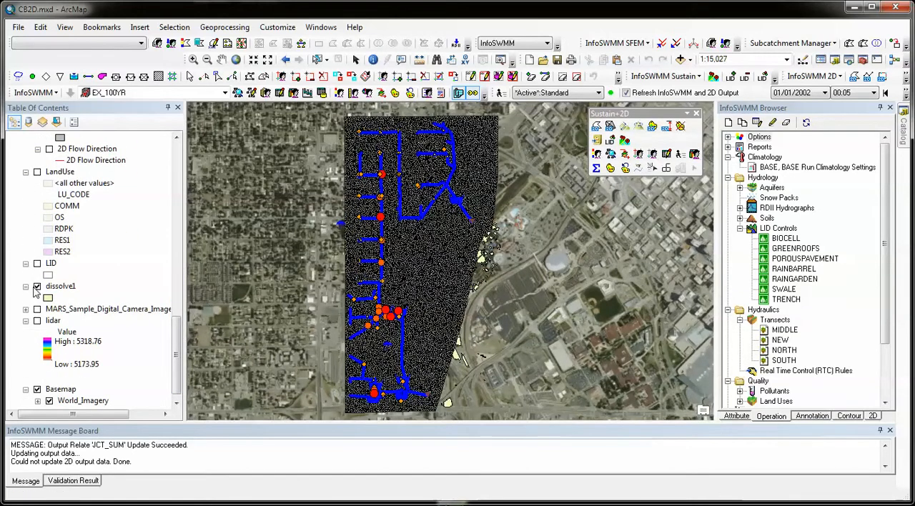
left_click_drag(182, 341, 182, 281)
left_click(49, 331)
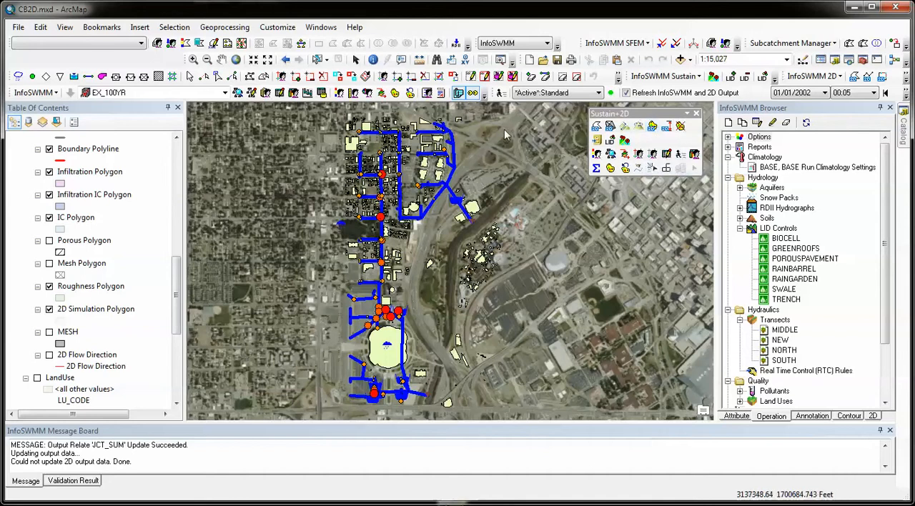
Activate the 100YR_2D scenario under EX_100YR in the Scenario Explorer and close the explorer.
left_click(611, 156)
left_click(165, 213)
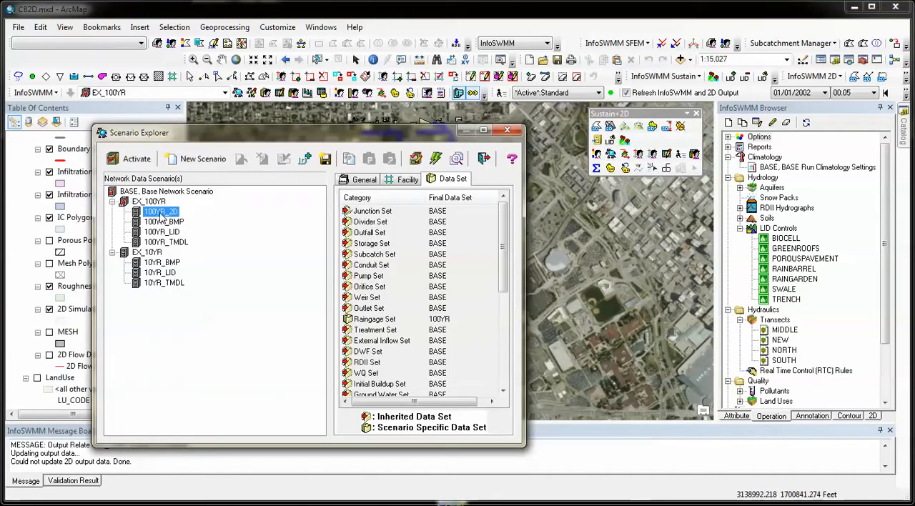
left_click(136, 163)
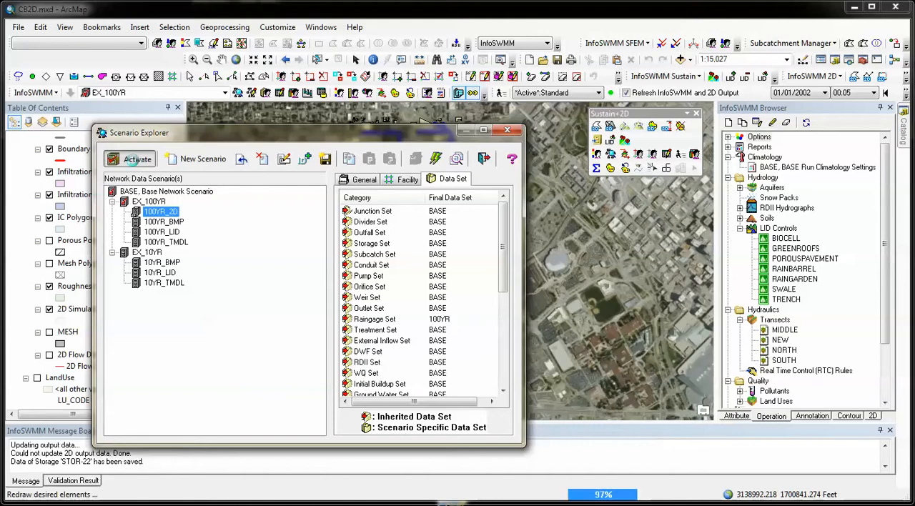
left_click(506, 131)
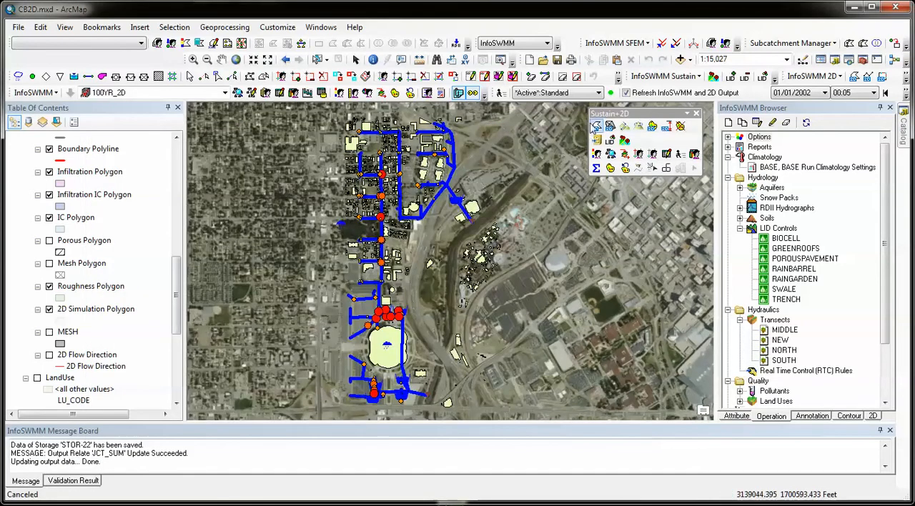
Check the 2D settings of the 2D simulation options used for the 100YR_2D run.
left_click(500, 94)
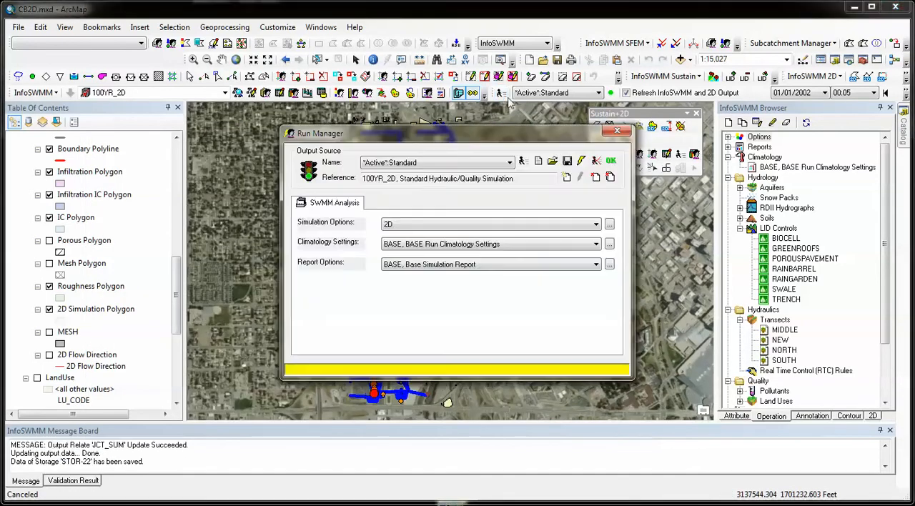
left_click(609, 225)
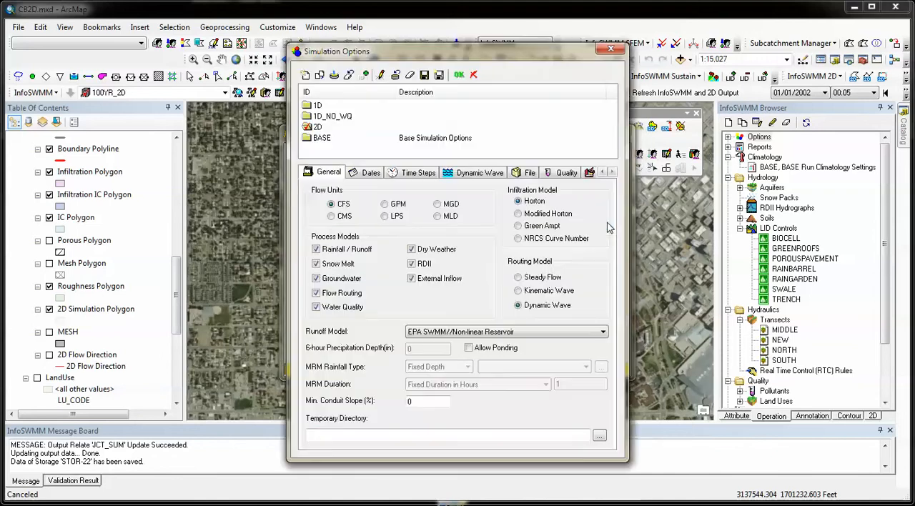
left_click(612, 172)
left_click(612, 172)
left_click(569, 173)
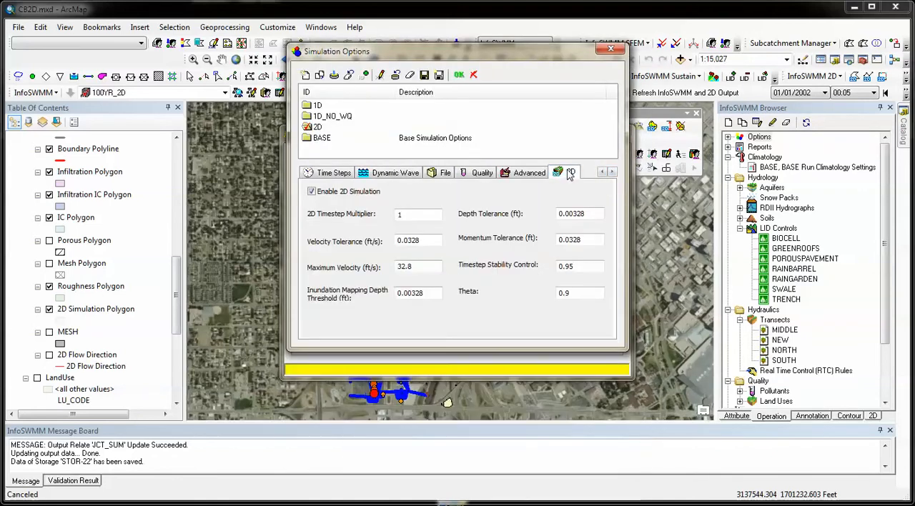
left_click(459, 75)
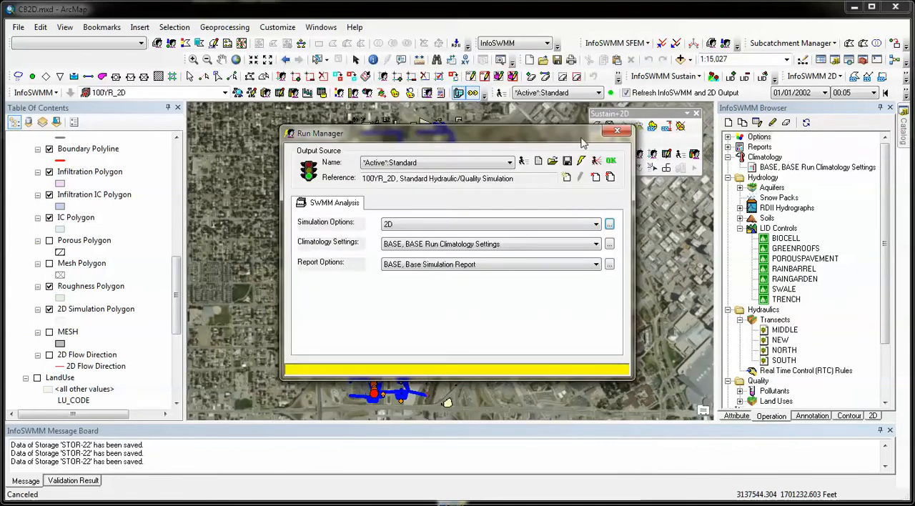
Run the 100YR_2D simulation with the 2D simulation options and close the Run Manager.
left_click(522, 163)
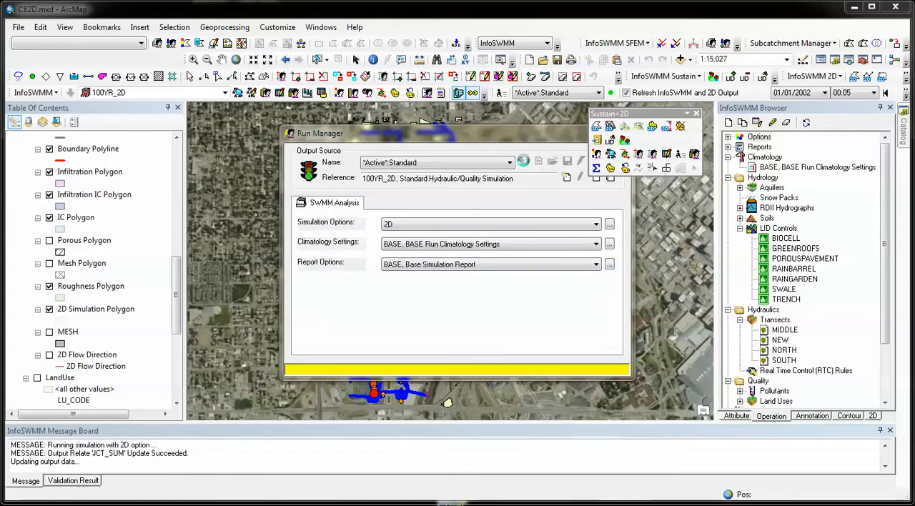
left_click_drag(526, 136, 431, 150)
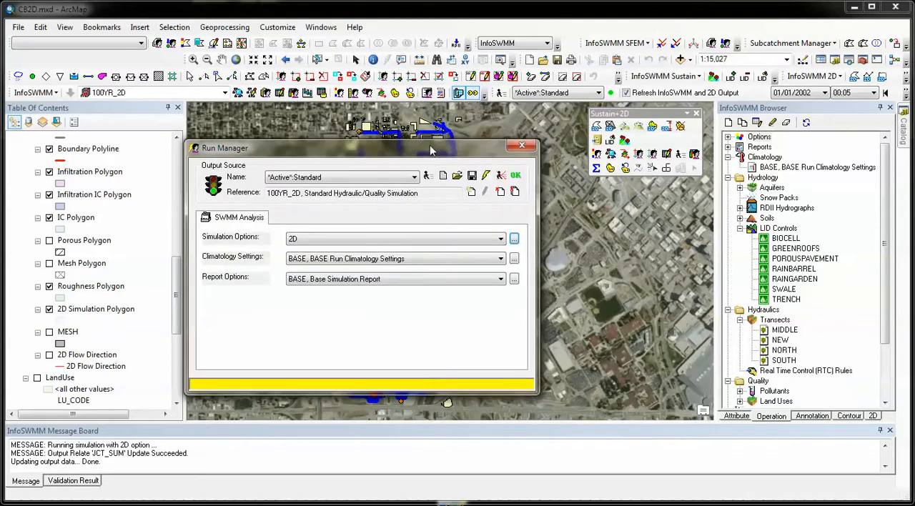
left_click(522, 145)
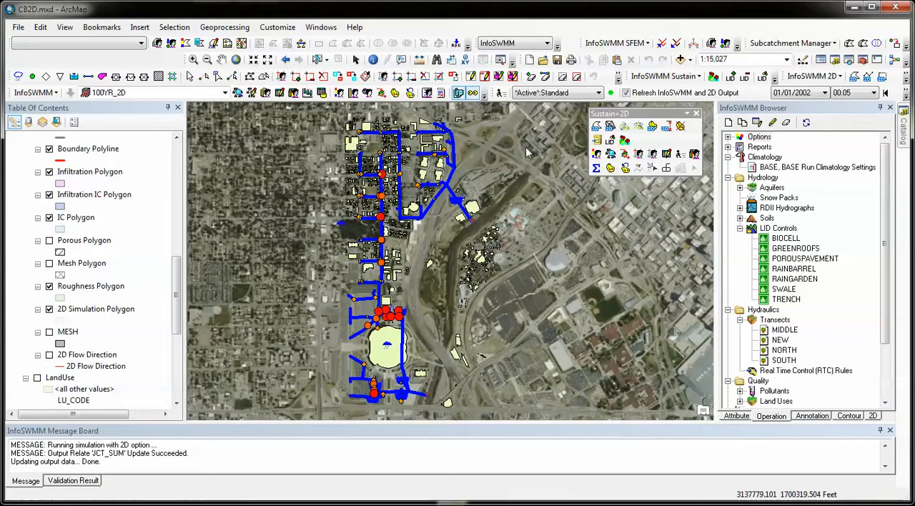
Display the maximum 2D depth on the map and reset the junction map display.
left_click(667, 127)
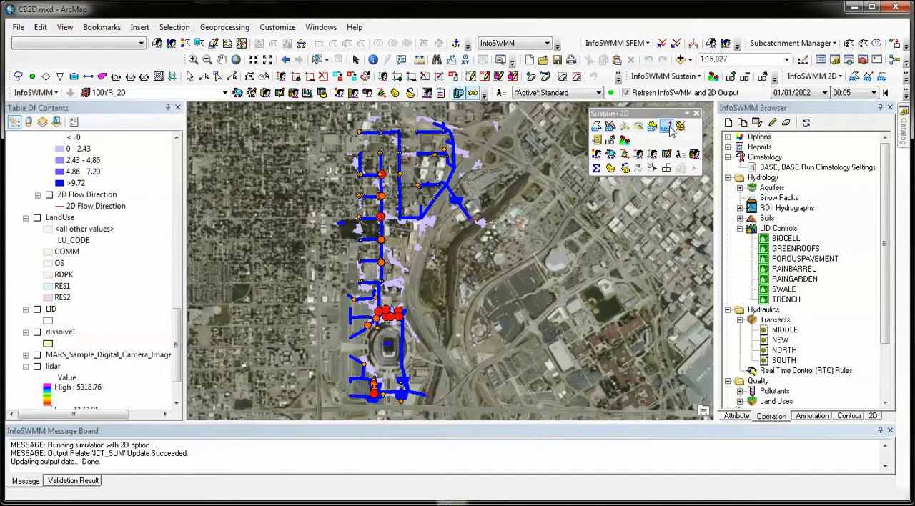
left_click(626, 170)
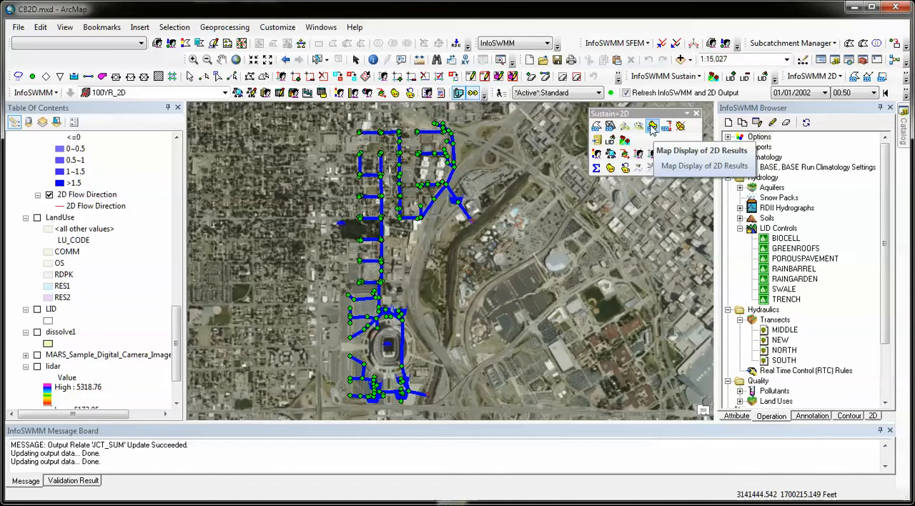
Show the 2D results on the map for output time 01:40.
left_click(874, 93)
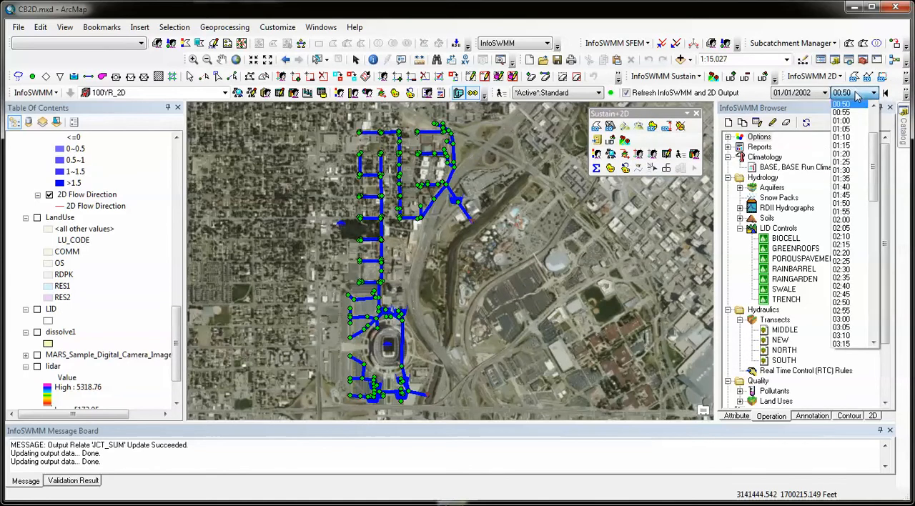
left_click(844, 187)
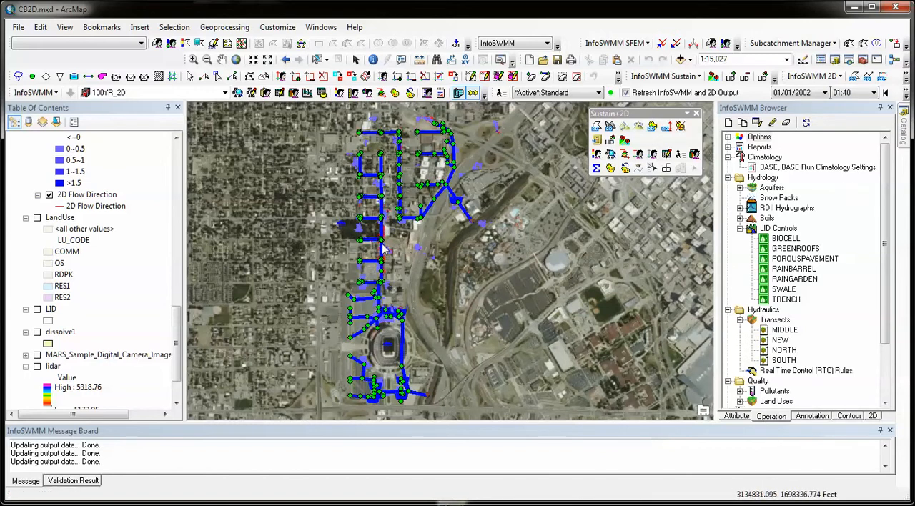
scroll(384, 248, "up", 5)
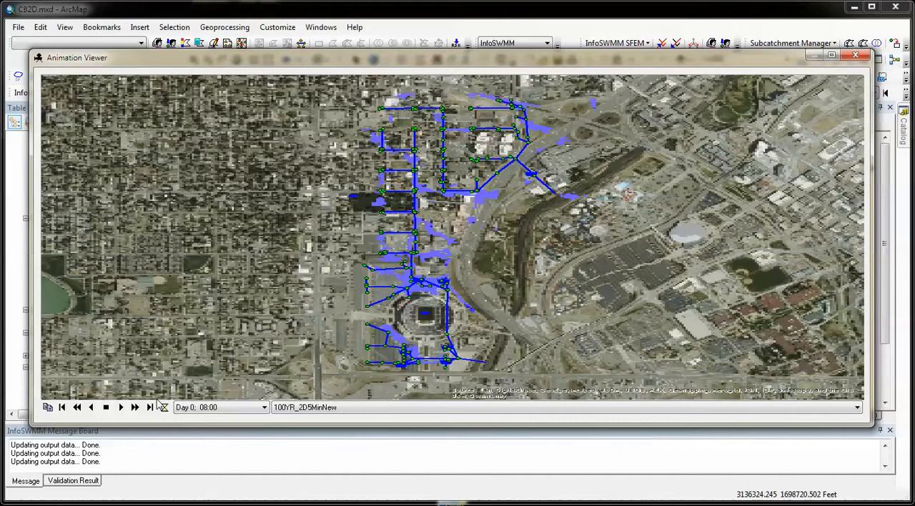
Close the 100YR_2D5MinNew animation and examine the mapped flood areas and 2D flow directions along the conduits.
left_click(855, 56)
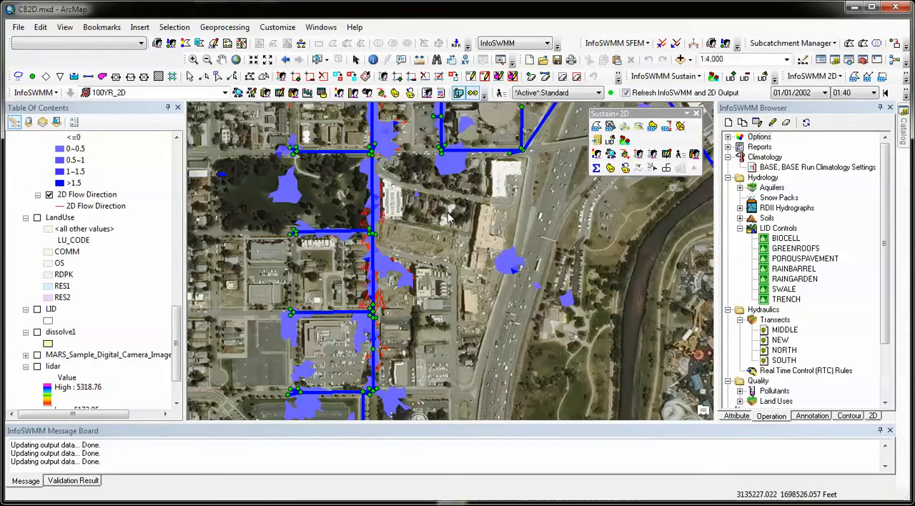
scroll(449, 218, "up", 2)
scroll(449, 218, "down", 3)
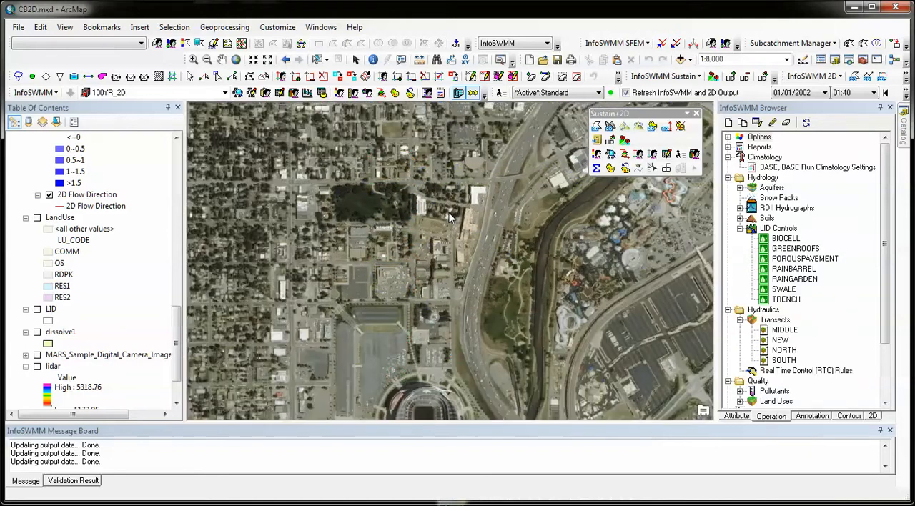
scroll(448, 218, "down", 1)
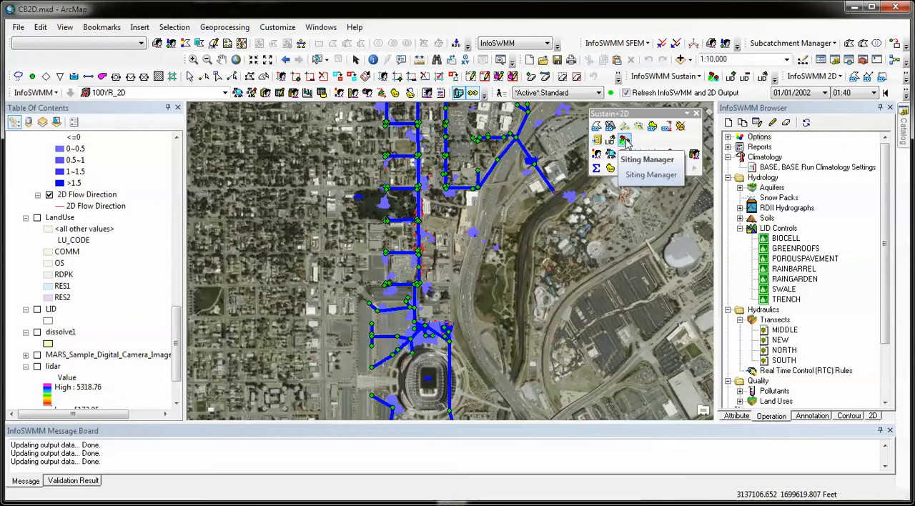
Open the LID types in the Siting Manager and bring up the selection for adding a new LID type.
left_click(626, 142)
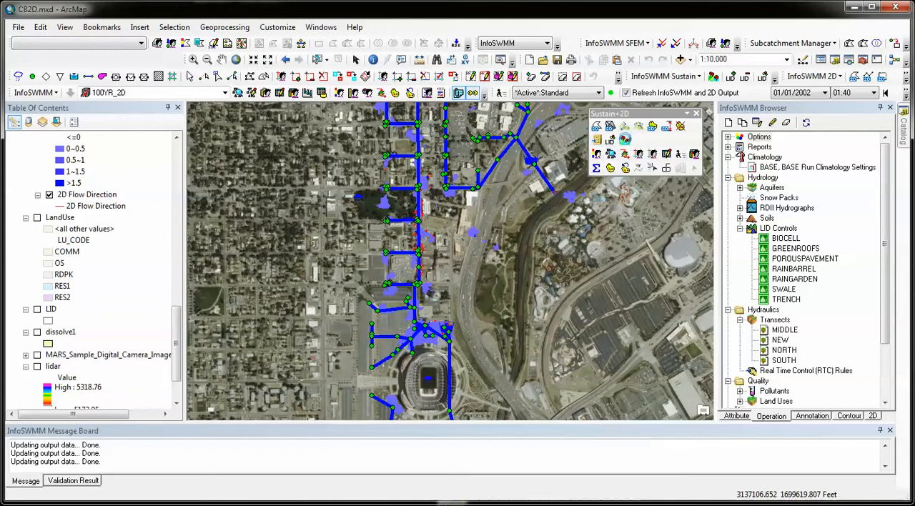
left_click_drag(518, 159, 438, 136)
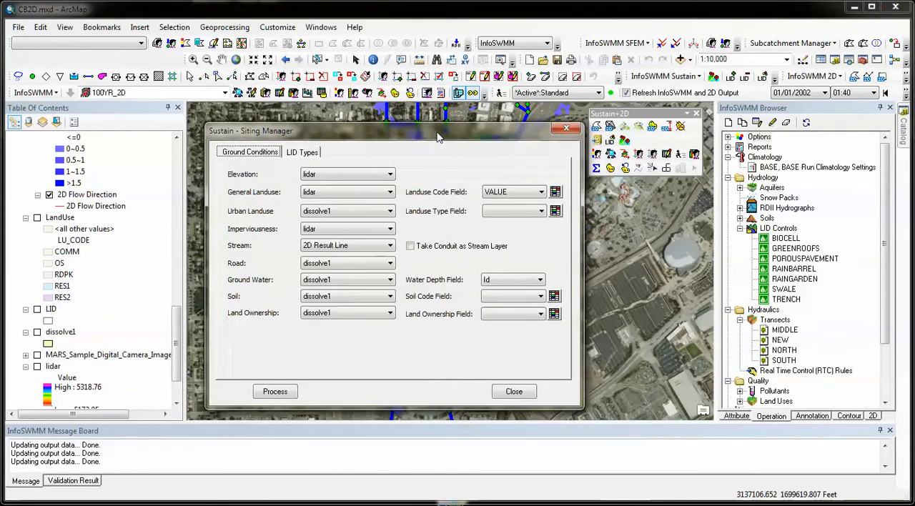
left_click(308, 152)
left_click(529, 183)
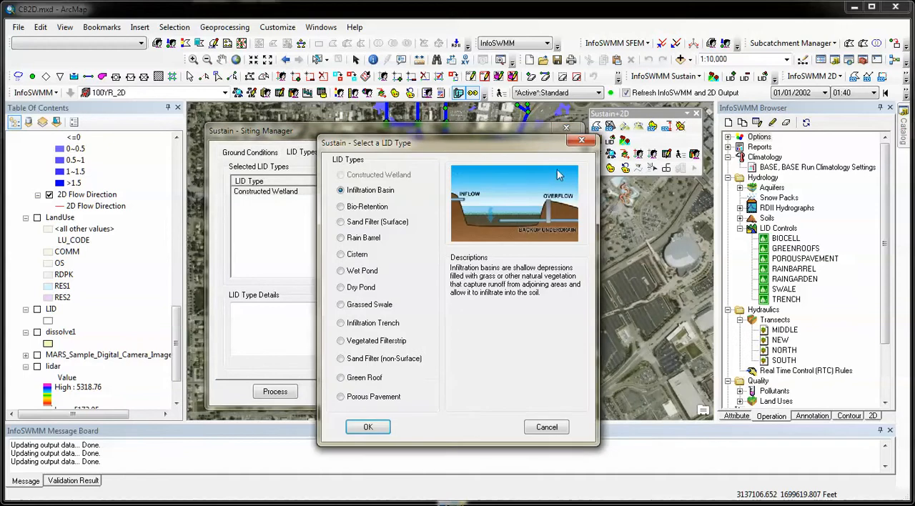
left_click_drag(443, 150, 434, 126)
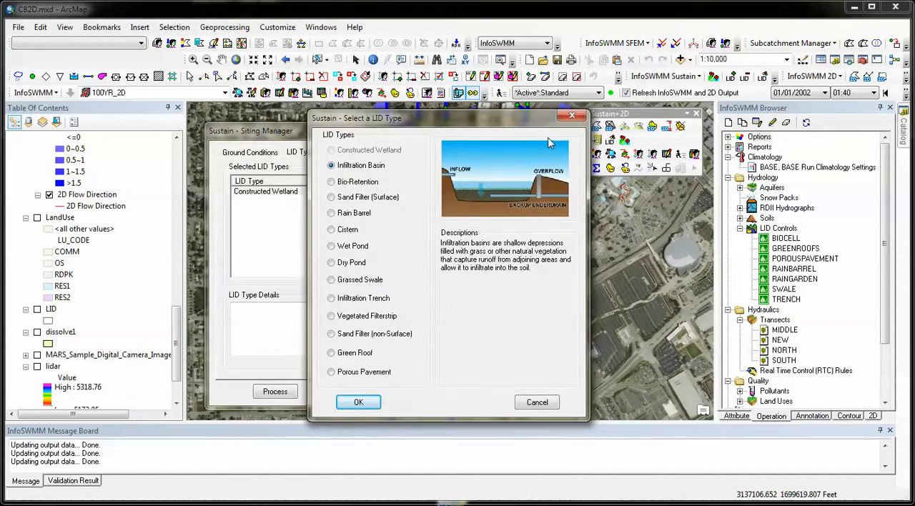
Review the diagrams and descriptions of the available LID types, from Bio-Retention through Porous Pavement.
left_click(357, 185)
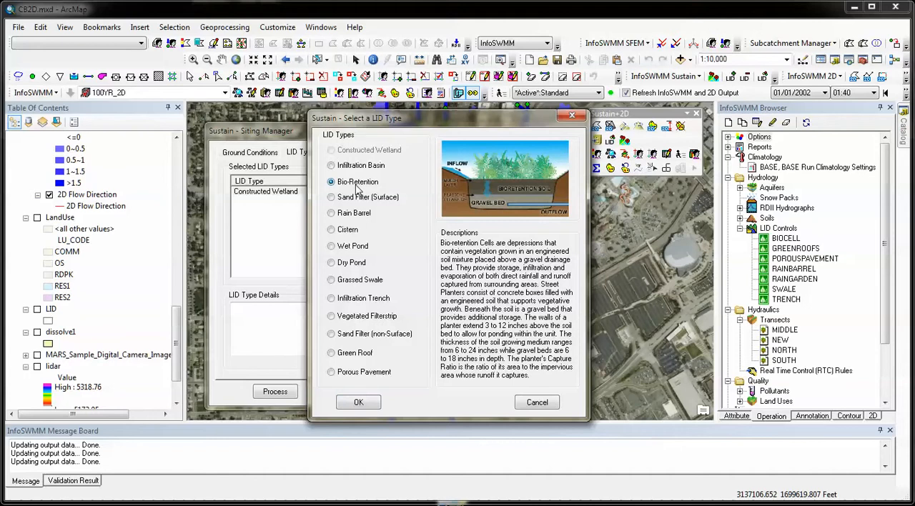
left_click(357, 201)
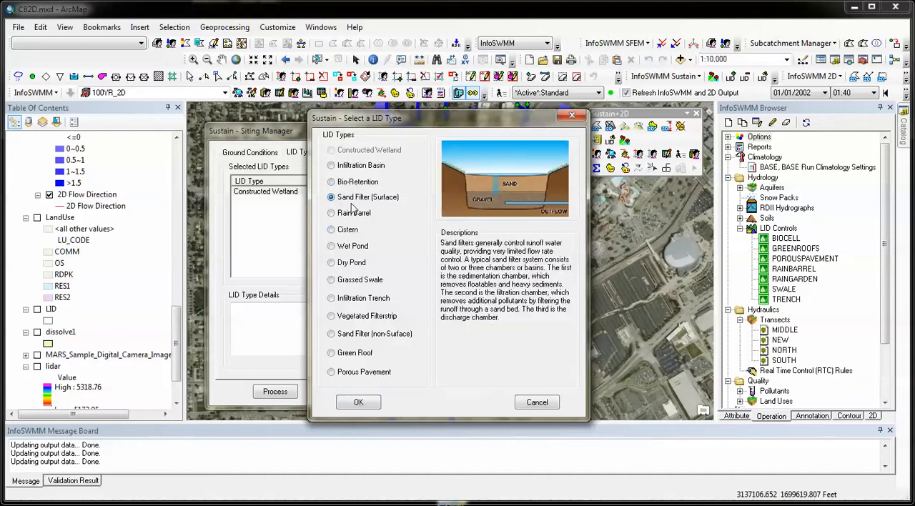
left_click(349, 217)
left_click(352, 230)
left_click(355, 246)
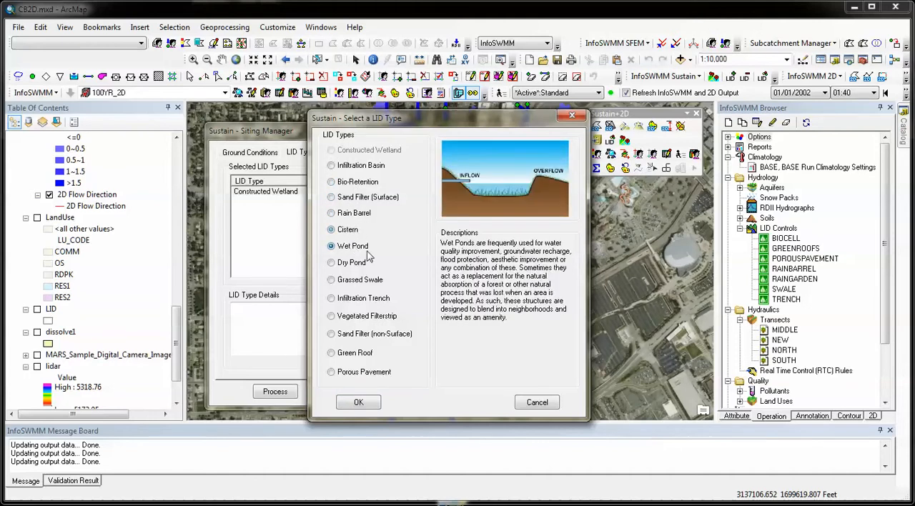
left_click(363, 266)
left_click(368, 281)
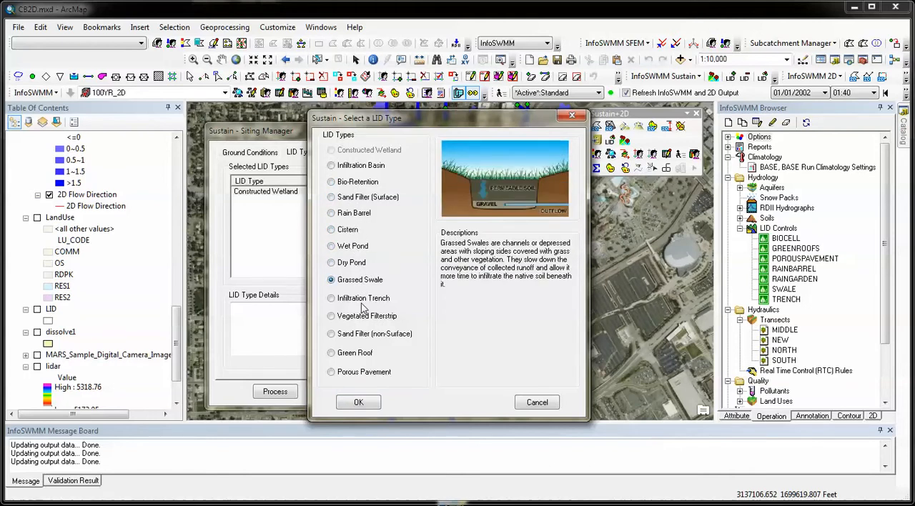
left_click(362, 305)
left_click(374, 318)
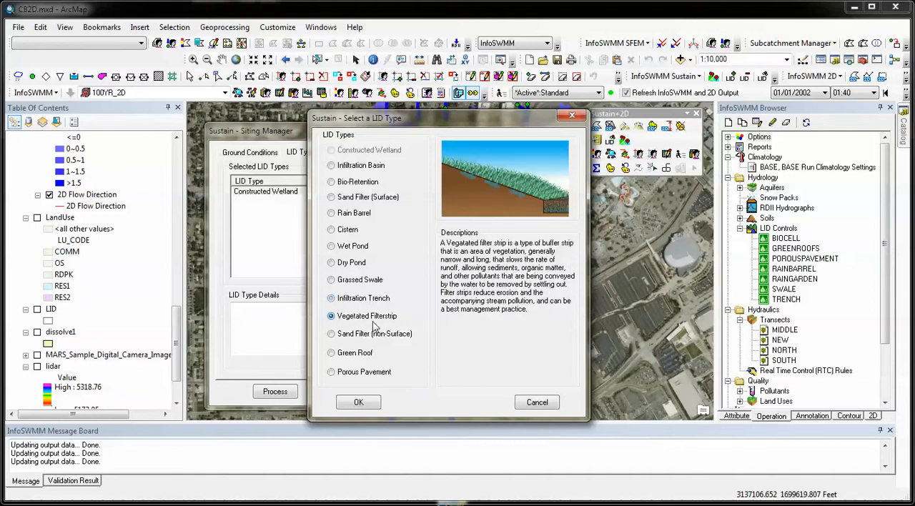
left_click(377, 337)
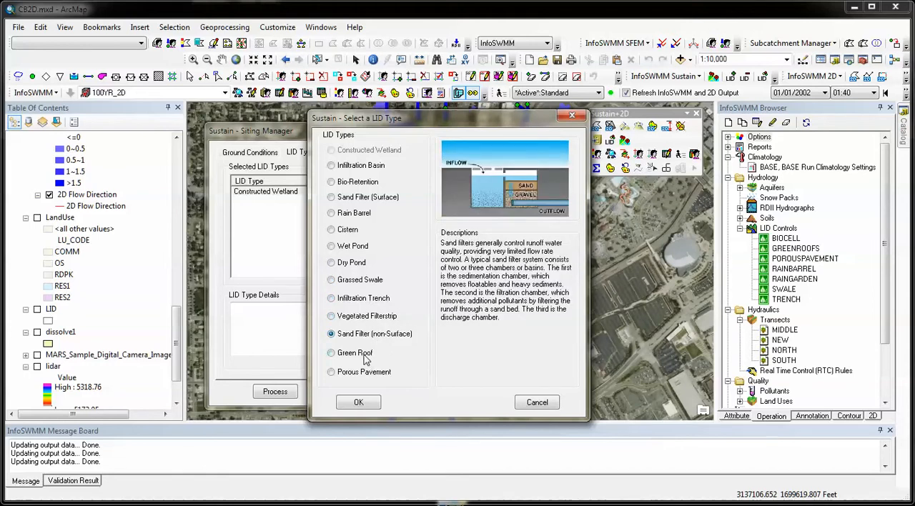
left_click(368, 355)
left_click(372, 373)
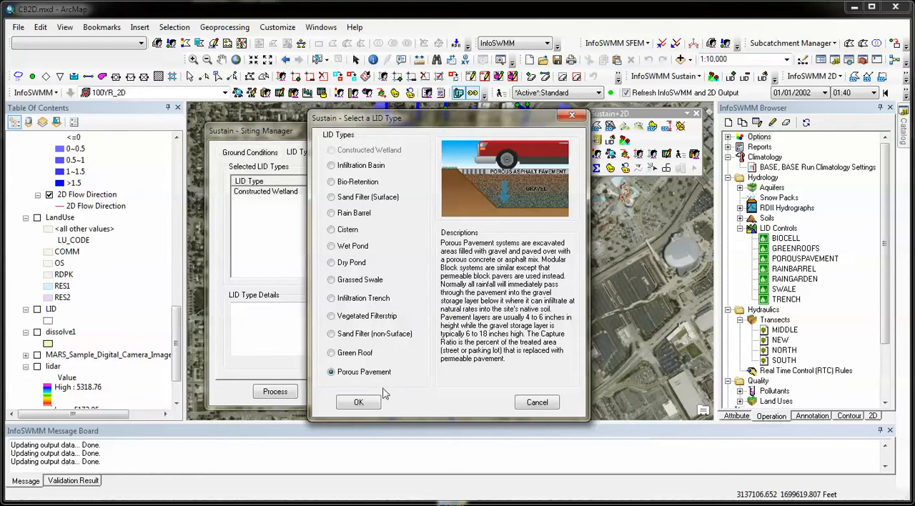
View the siting criteria for Porous Pavement and leave the Siting Manager without adding the LID type.
left_click(359, 403)
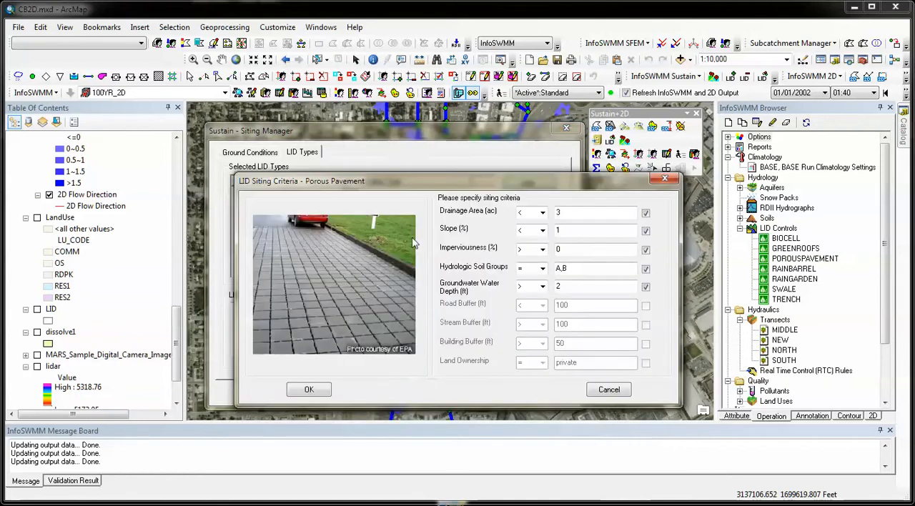
left_click(612, 389)
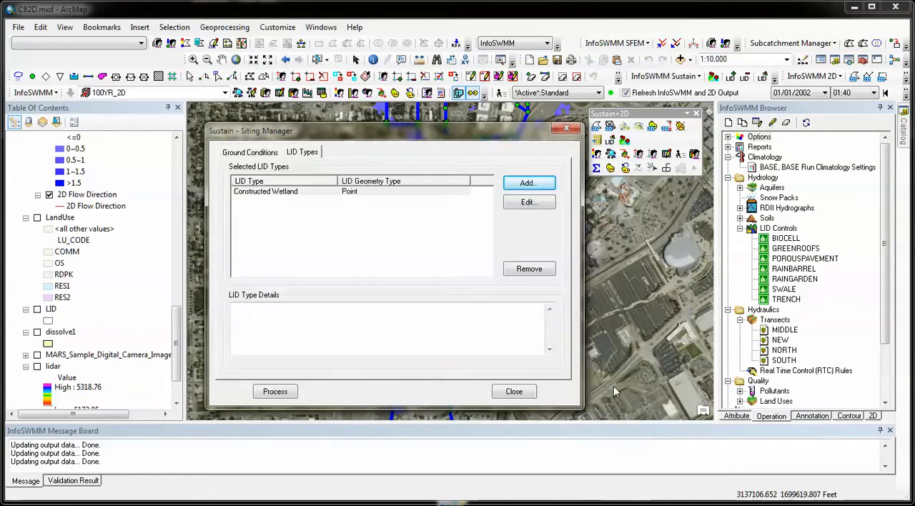
left_click(566, 129)
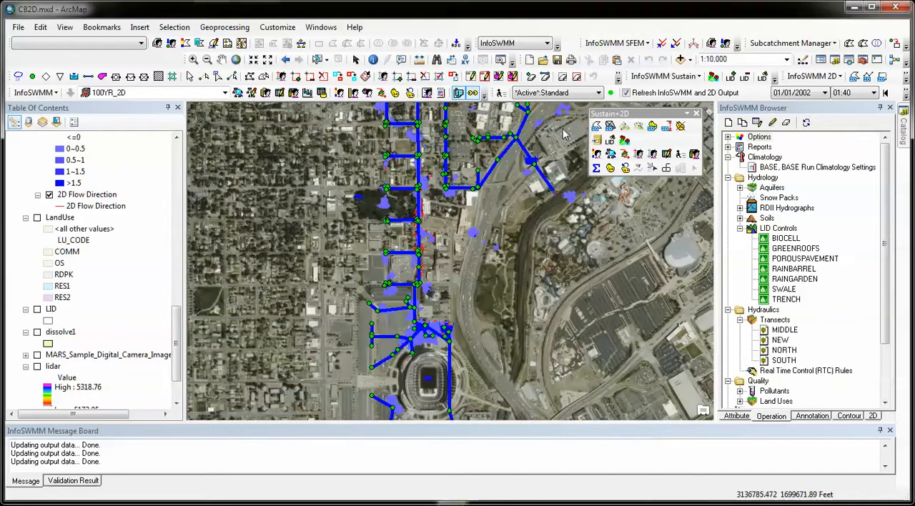
Open the LID optimizer and review its general settings and the runoff and pollutant control targets.
left_click(610, 142)
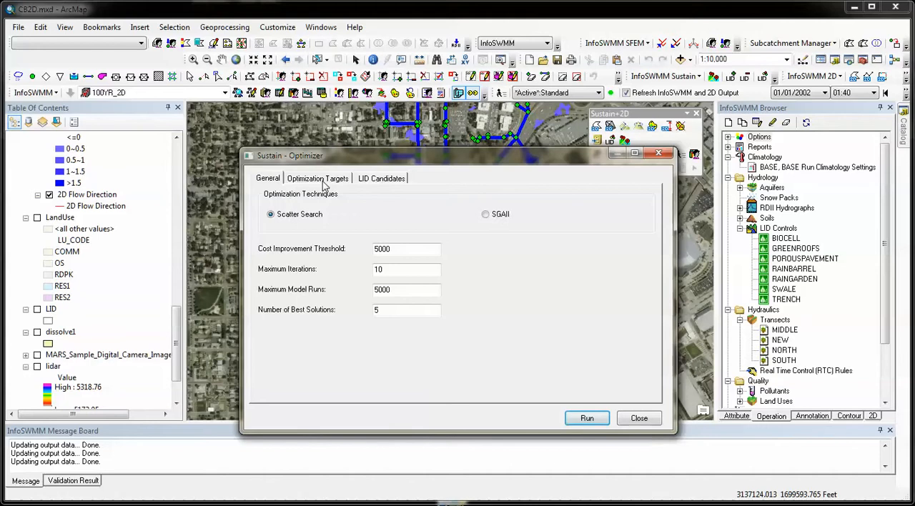
left_click(323, 183)
left_click_drag(358, 153, 344, 151)
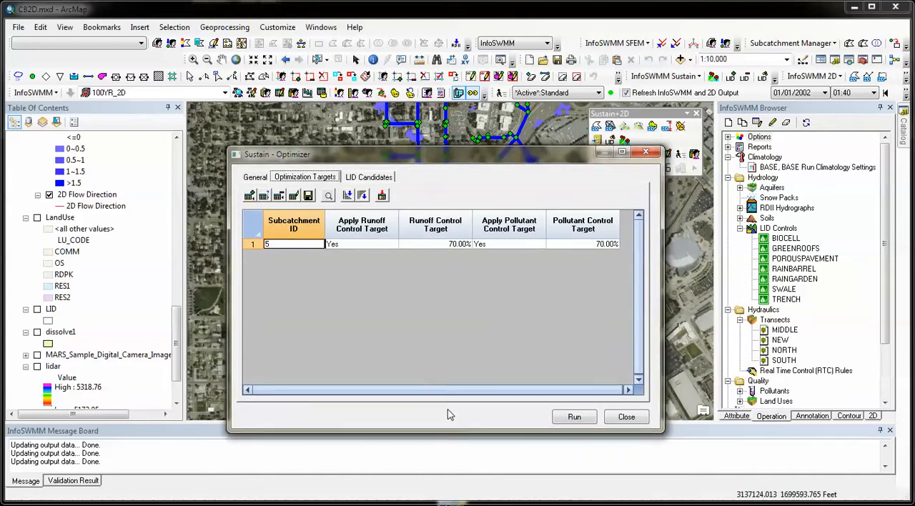
left_click_drag(441, 432, 445, 306)
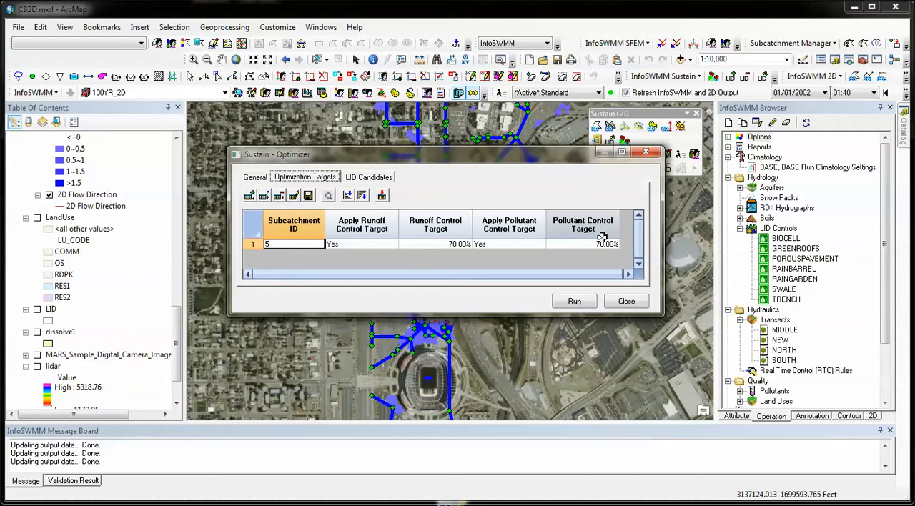
Review the LID candidates and the LID controls available for the green roof candidate, and leave the optimizer without running it.
left_click(369, 177)
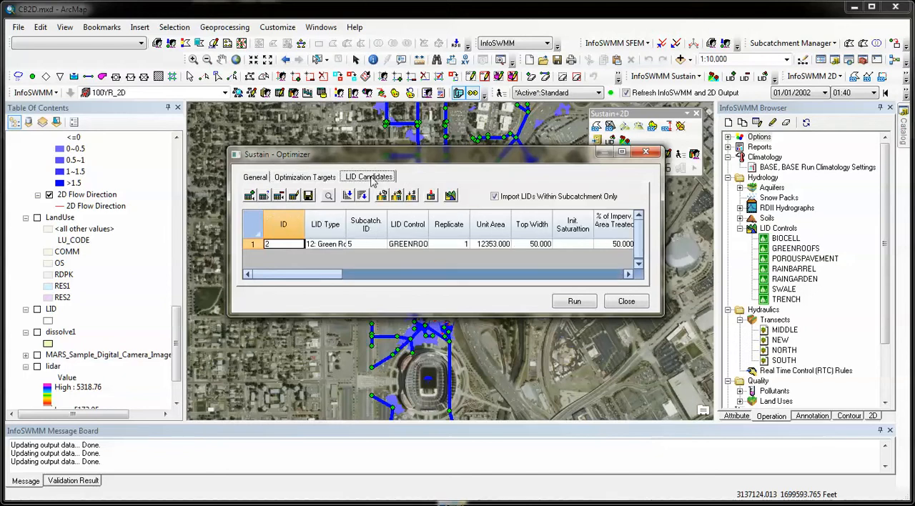
left_click(424, 249)
left_click(422, 246)
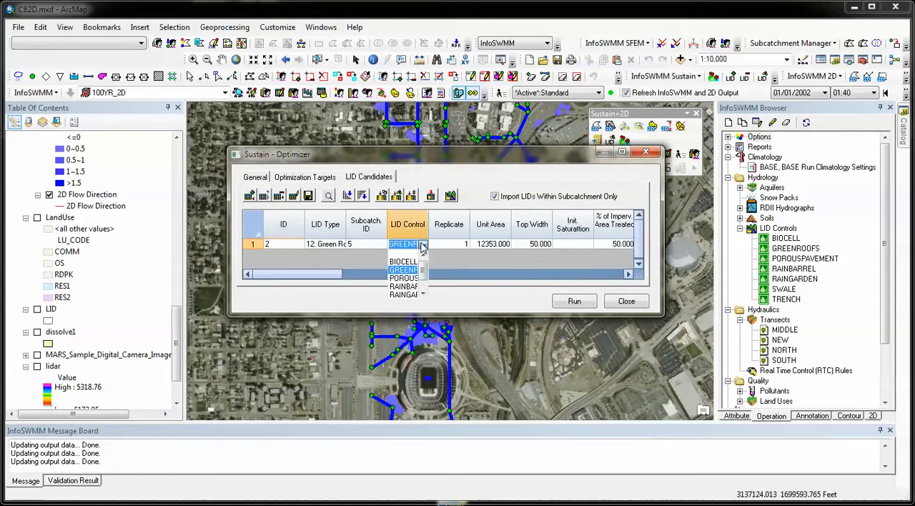
left_click_drag(425, 265, 426, 272)
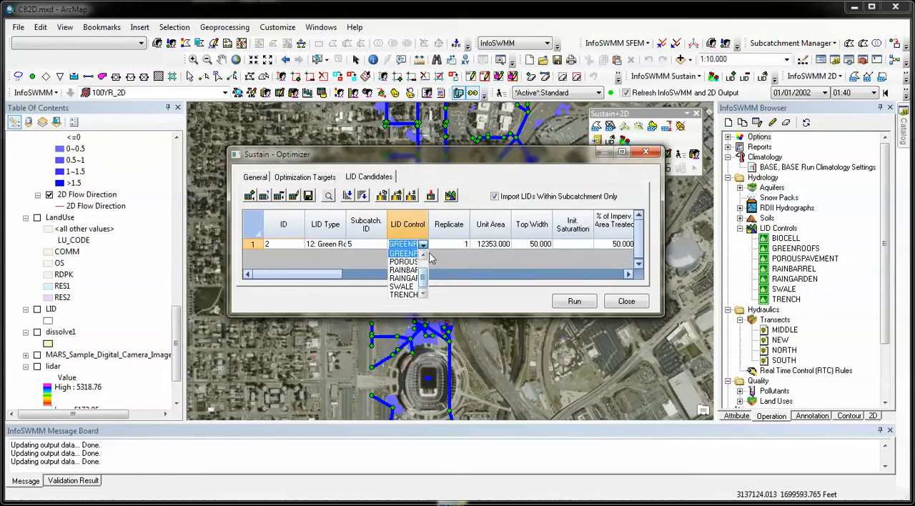
left_click(434, 173)
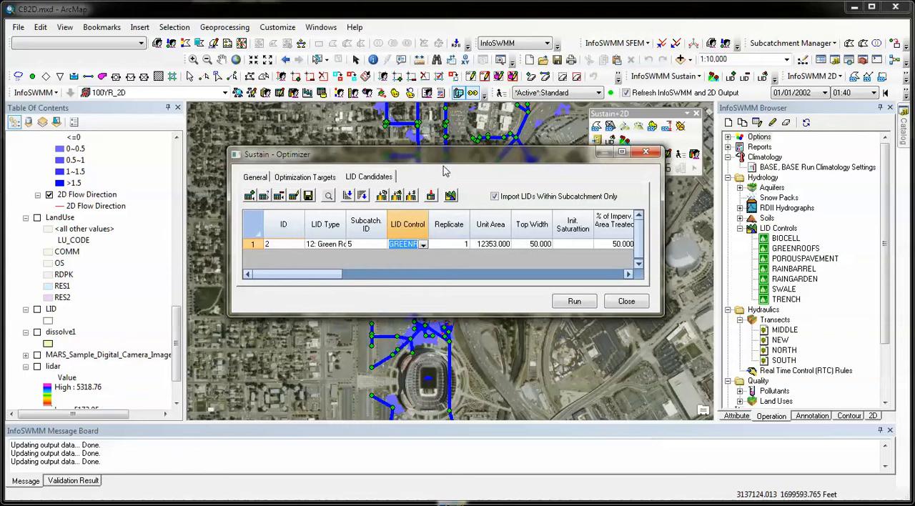
left_click(613, 303)
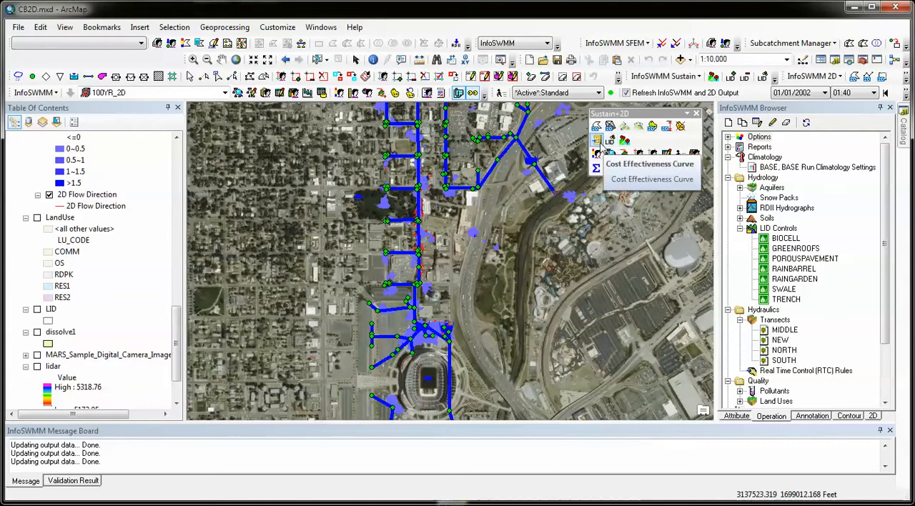
Examine the Cost Effectiveness Curve for subcatchment 5 as an enlarged graph and as a report of recommended solutions, and close it.
left_click(597, 141)
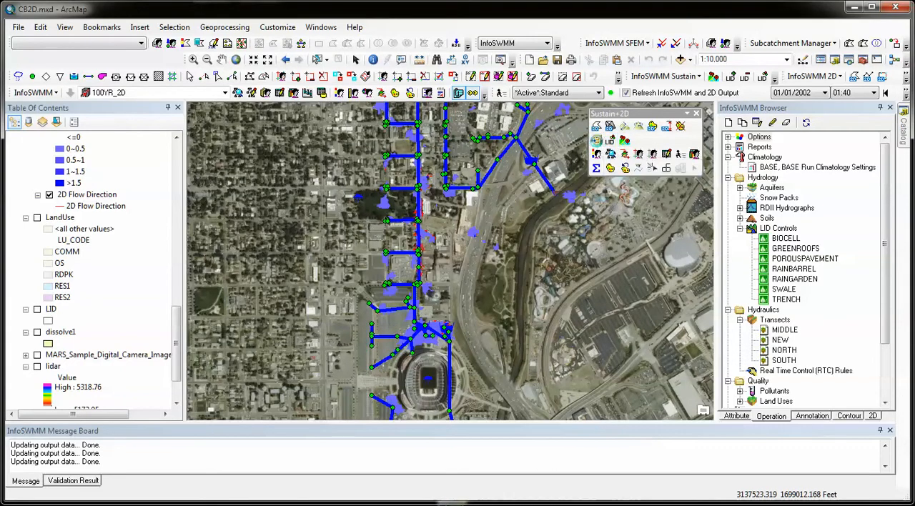
left_click_drag(231, 35, 429, 96)
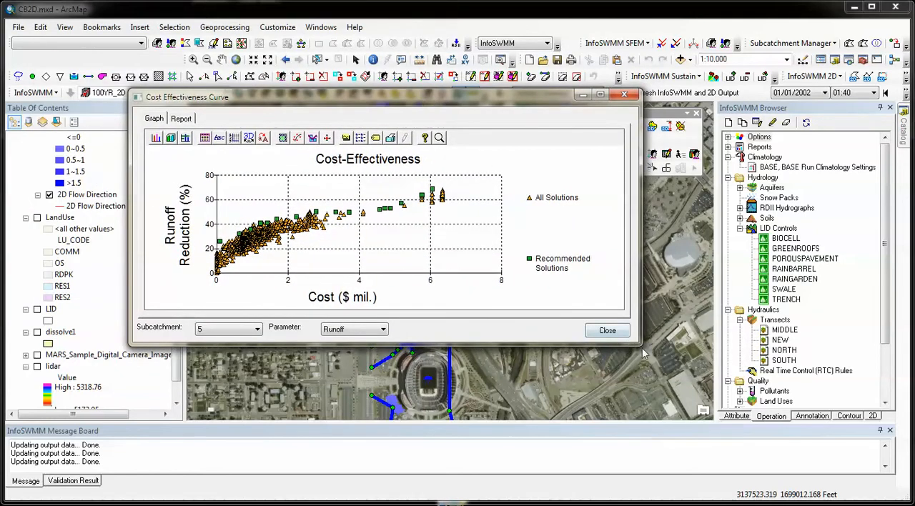
left_click_drag(640, 345, 693, 402)
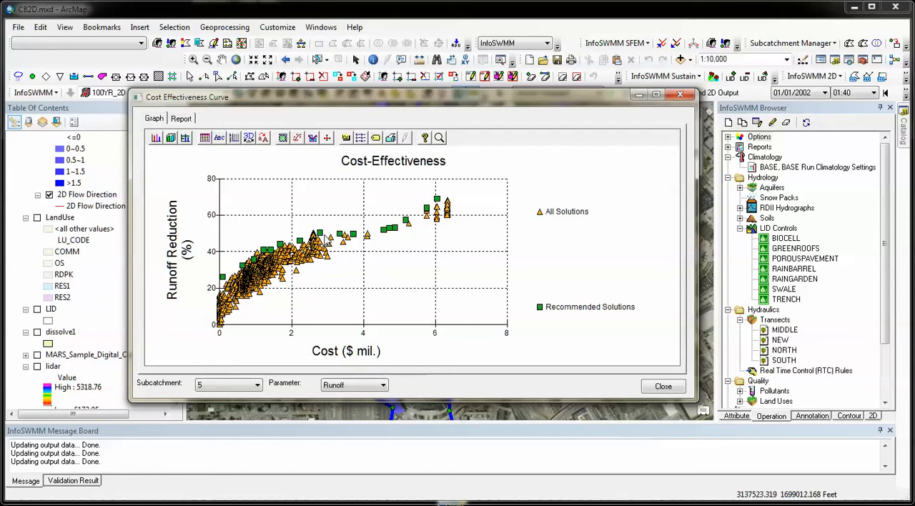
left_click(182, 120)
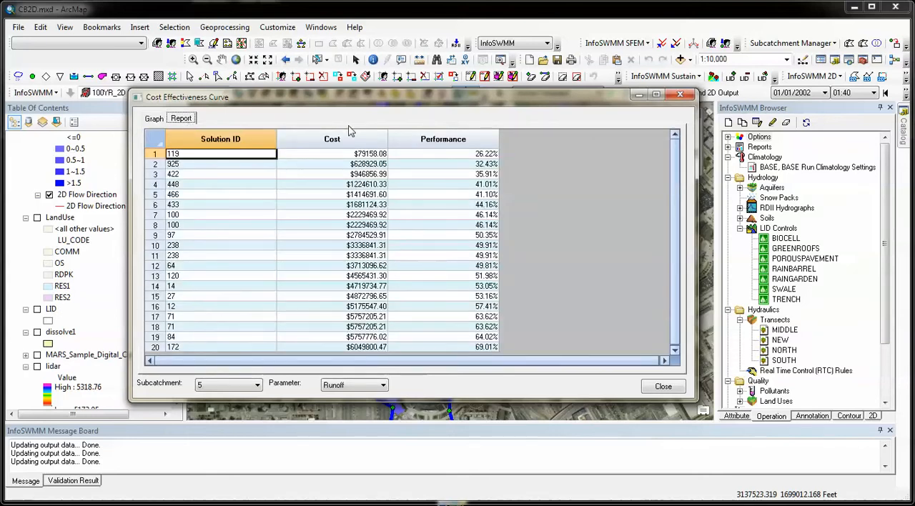
left_click(682, 95)
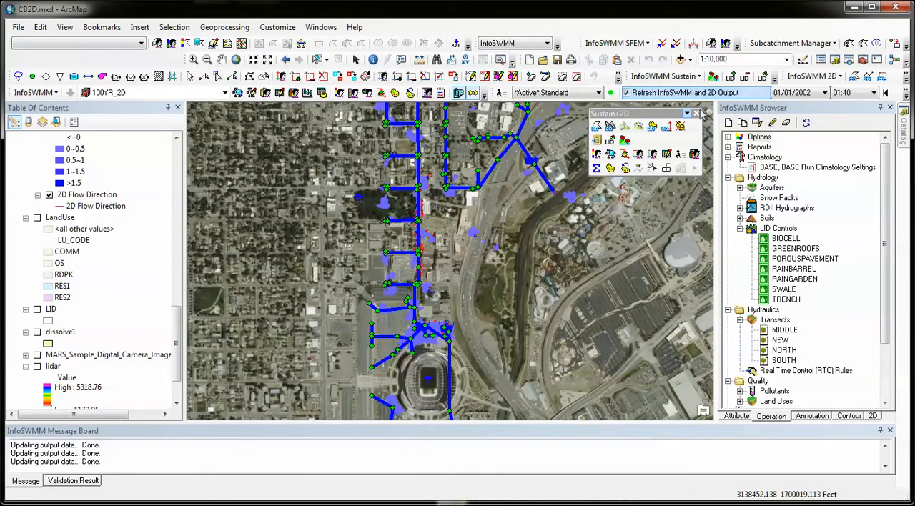
Open the LID Design Report and show the green roof design of best solution 2.
left_click(679, 76)
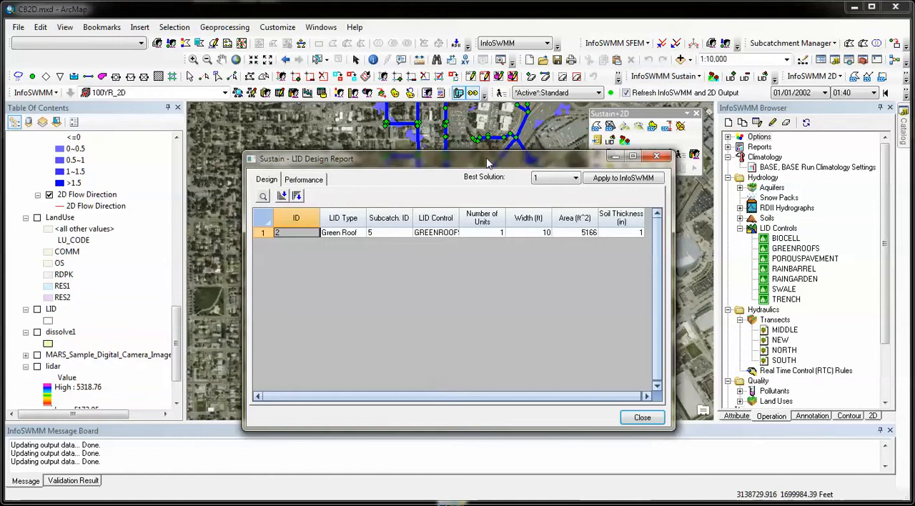
left_click_drag(487, 164, 454, 151)
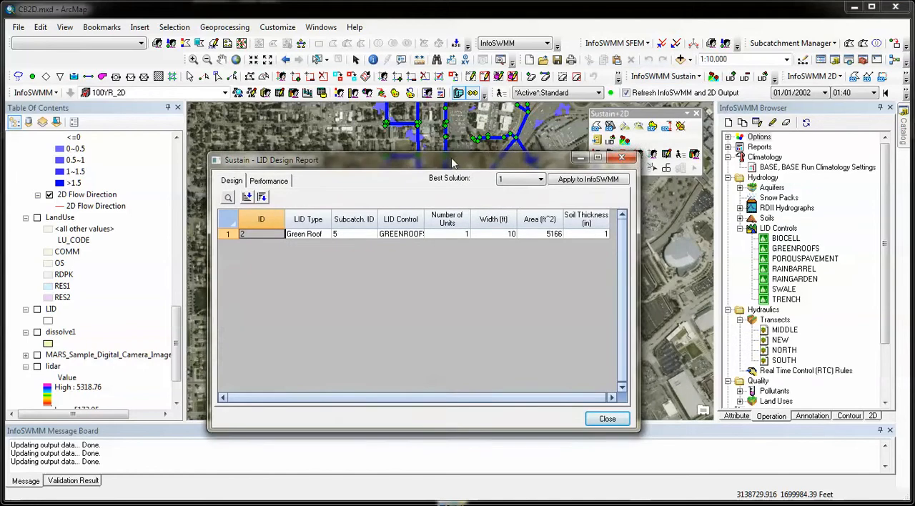
left_click(542, 167)
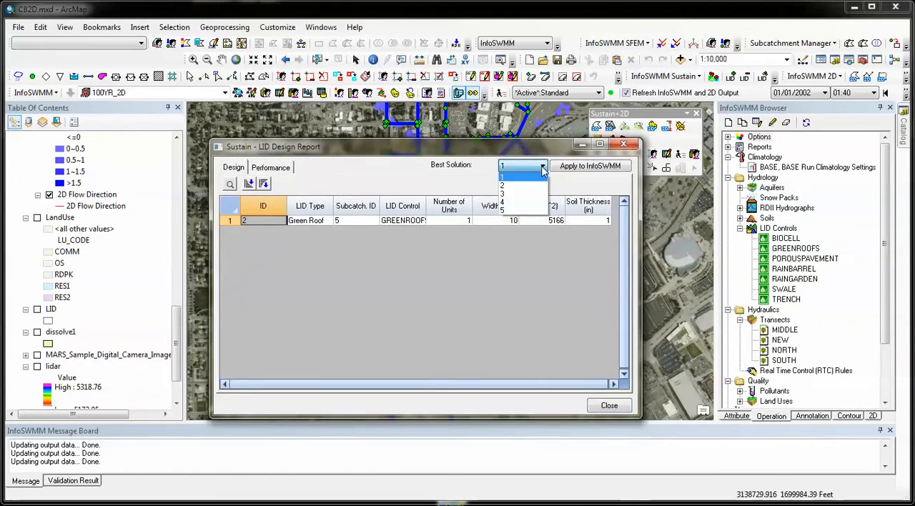
left_click(411, 226)
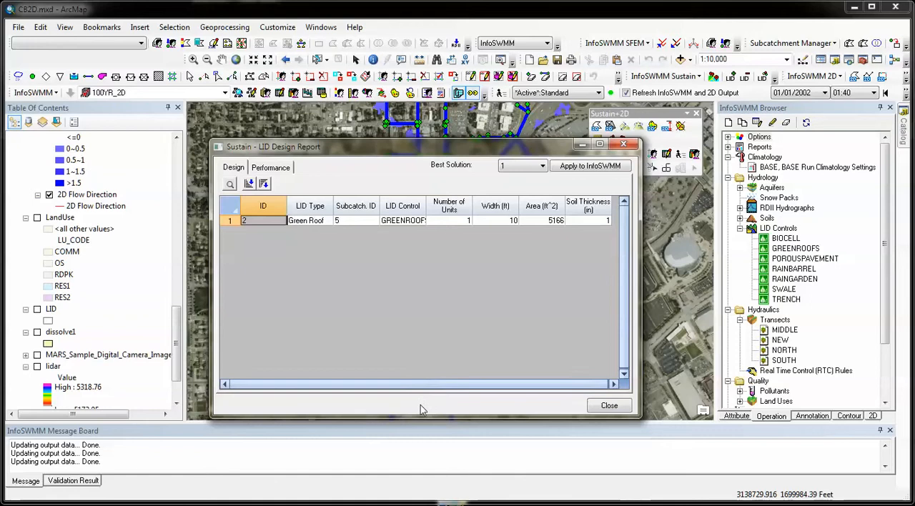
left_click_drag(418, 418, 418, 285)
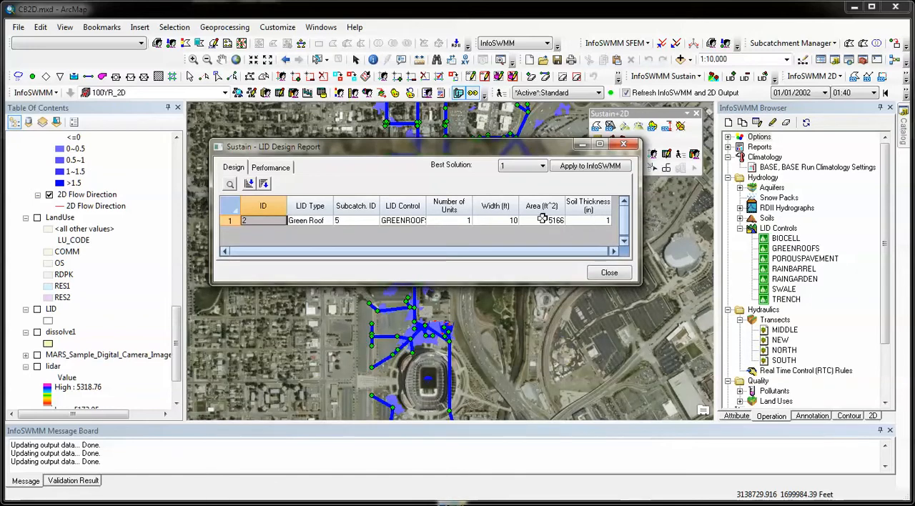
left_click(541, 166)
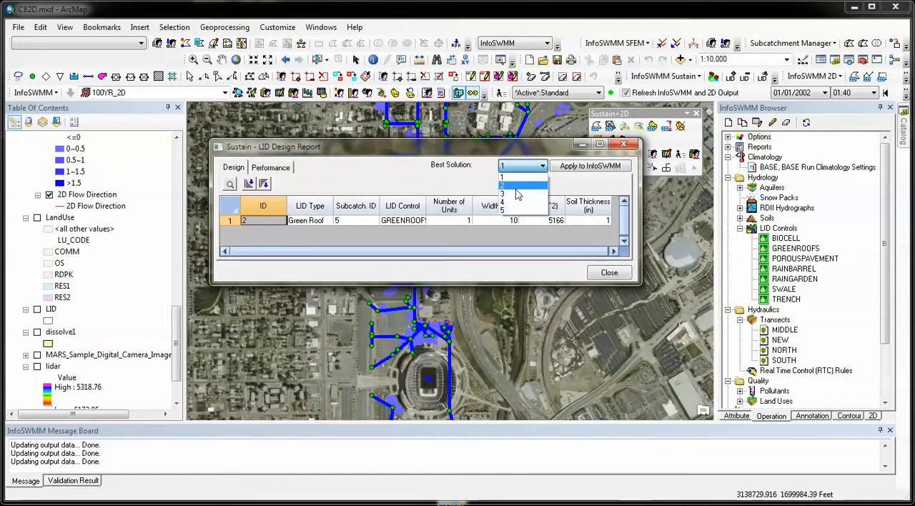
left_click(516, 187)
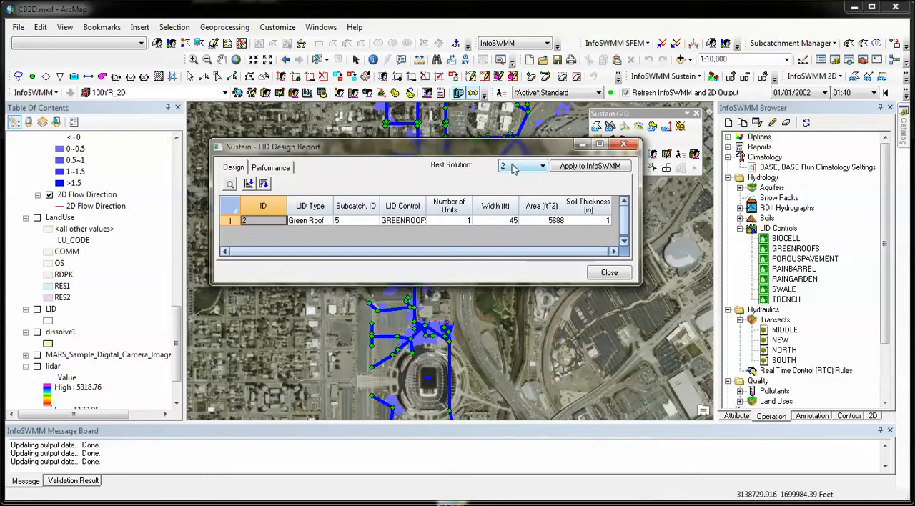
Review the LID performance of best solution 2, compare the Base and Sustain runoff graph for subcatchment 5, and close the report.
left_click(271, 168)
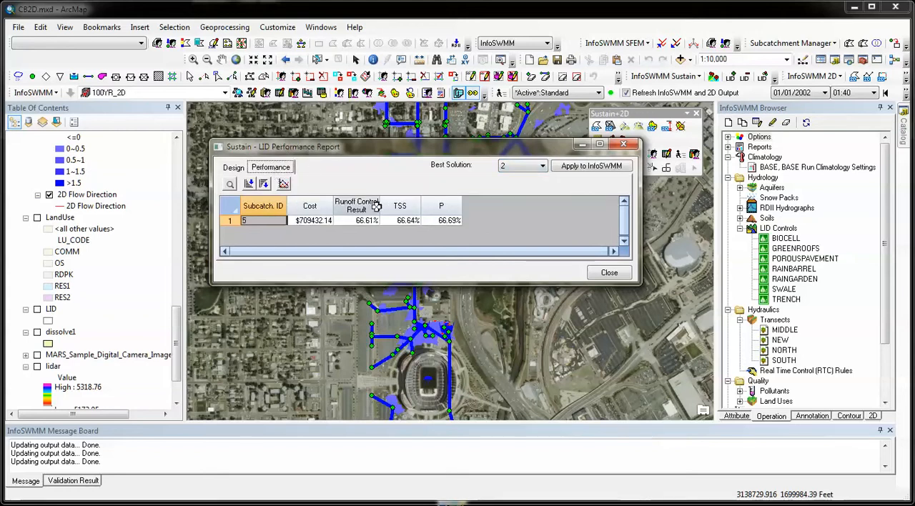
left_click_drag(429, 283, 425, 312)
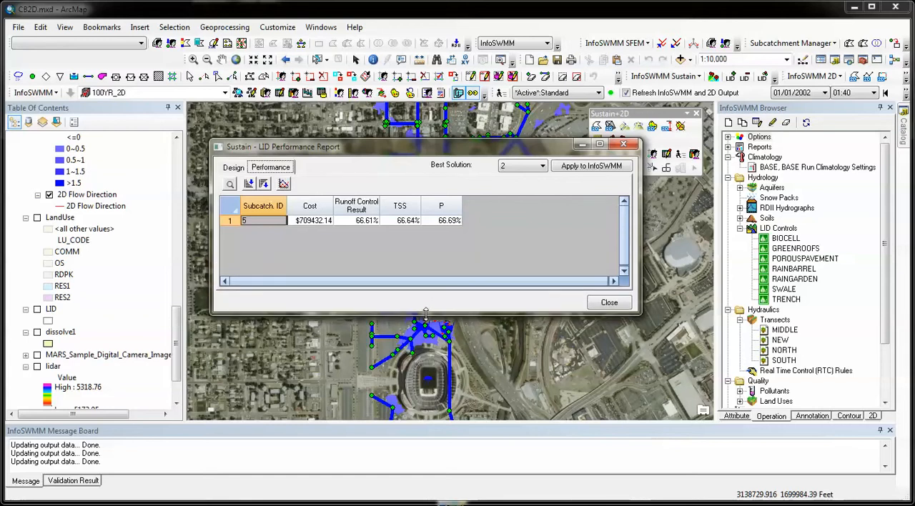
left_click(283, 184)
left_click_drag(390, 172, 391, 121)
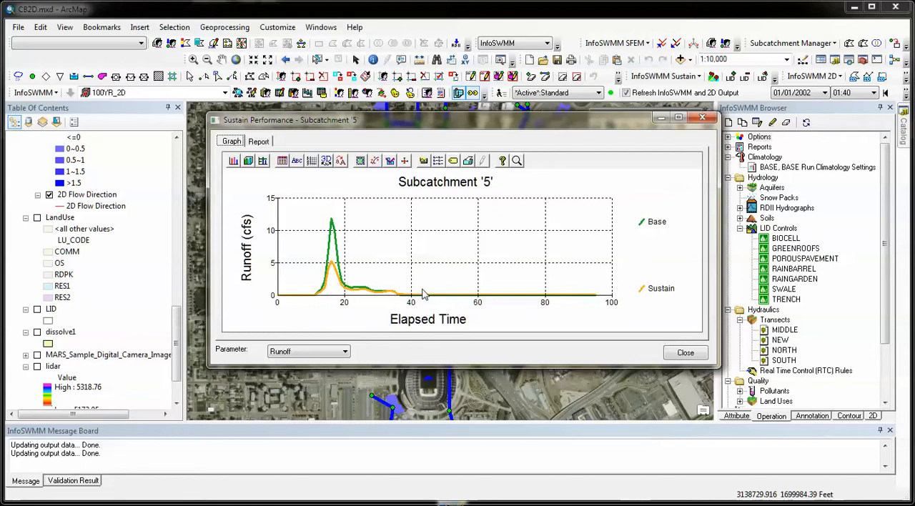
left_click(690, 356)
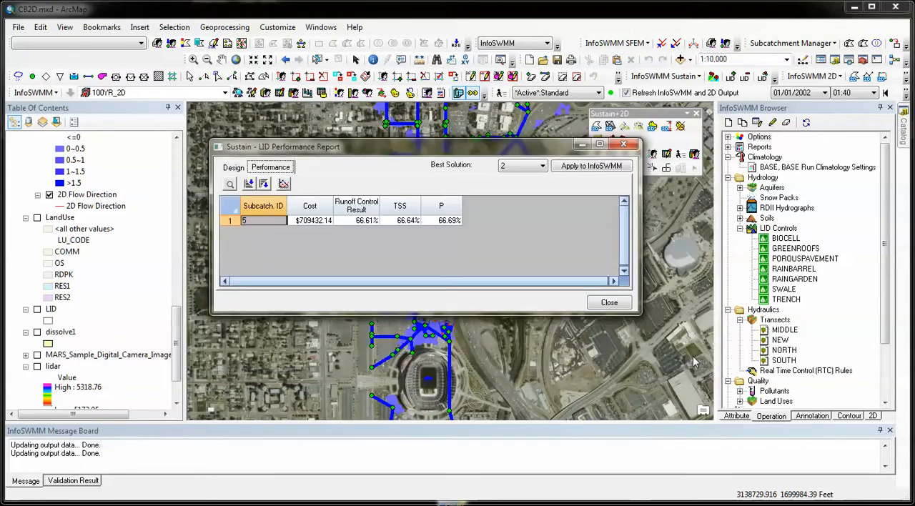
left_click(609, 303)
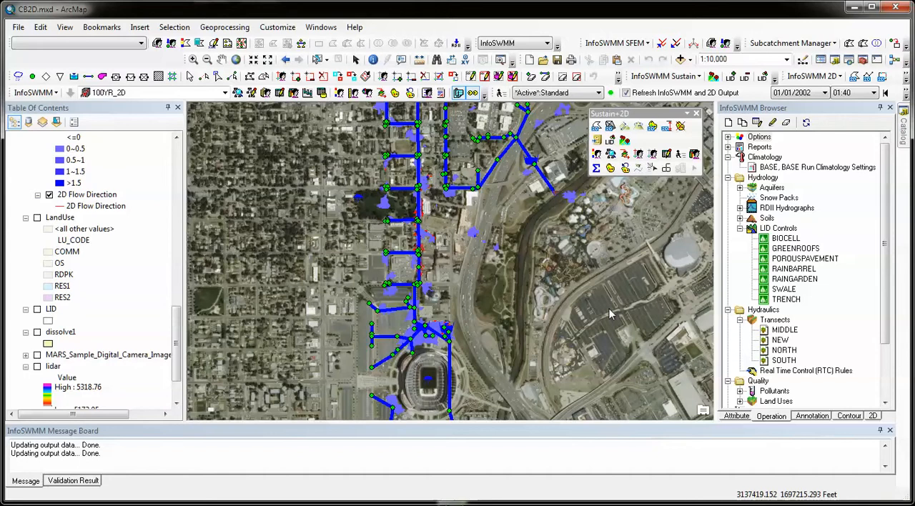
Open the LID control definitions and view the Rain Garden diagram and its surface layer parameters.
left_click(782, 294)
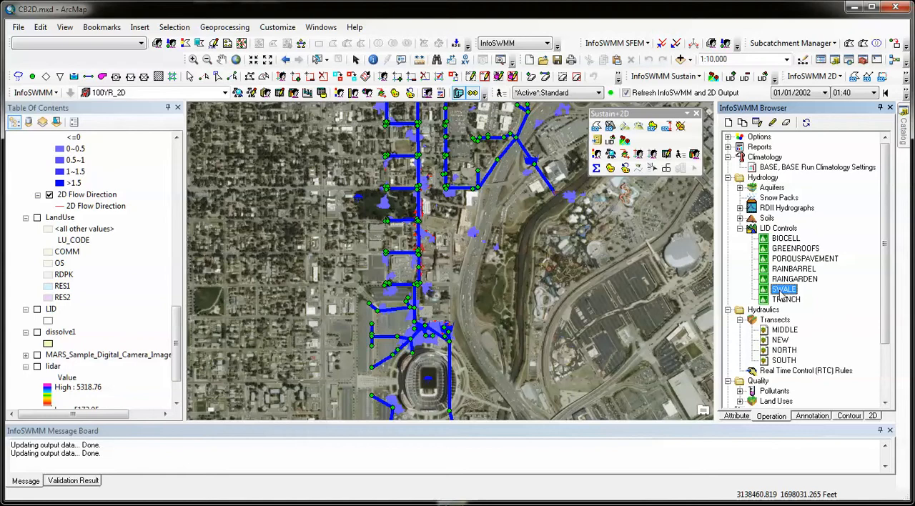
double_click(782, 292)
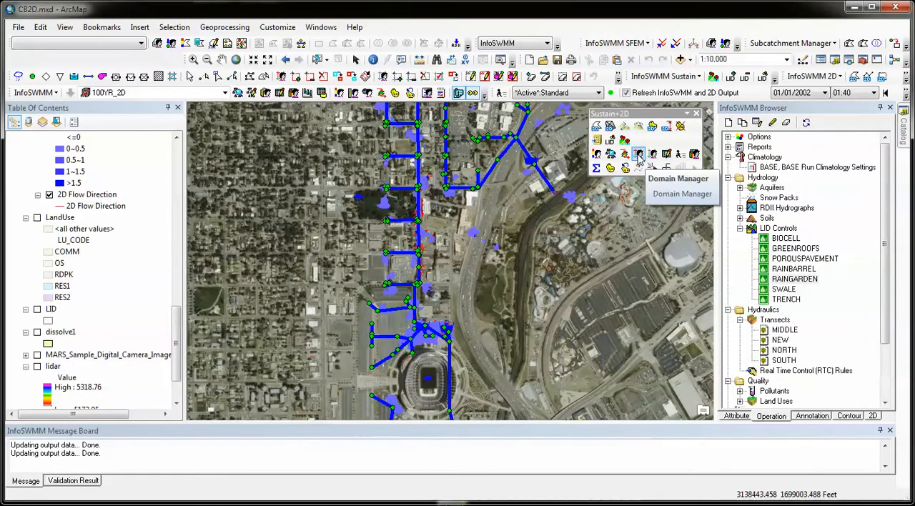
View the Domain Manager, the Facility Manager and the DB Editor's table selection in turn, closing each without making changes.
left_click(639, 155)
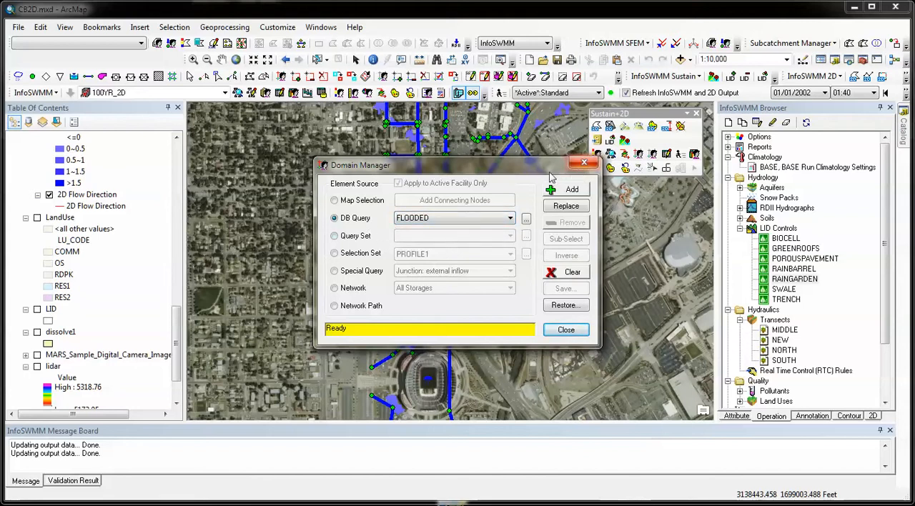
left_click(587, 164)
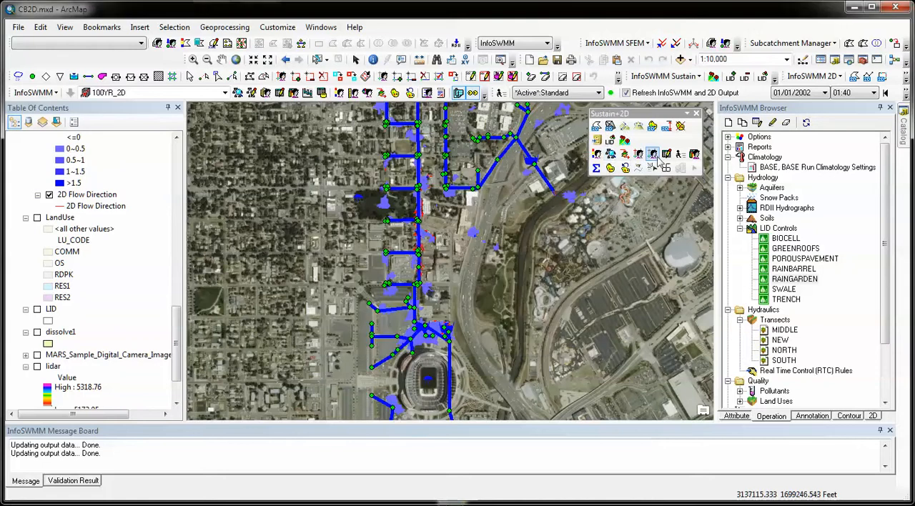
left_click(656, 157)
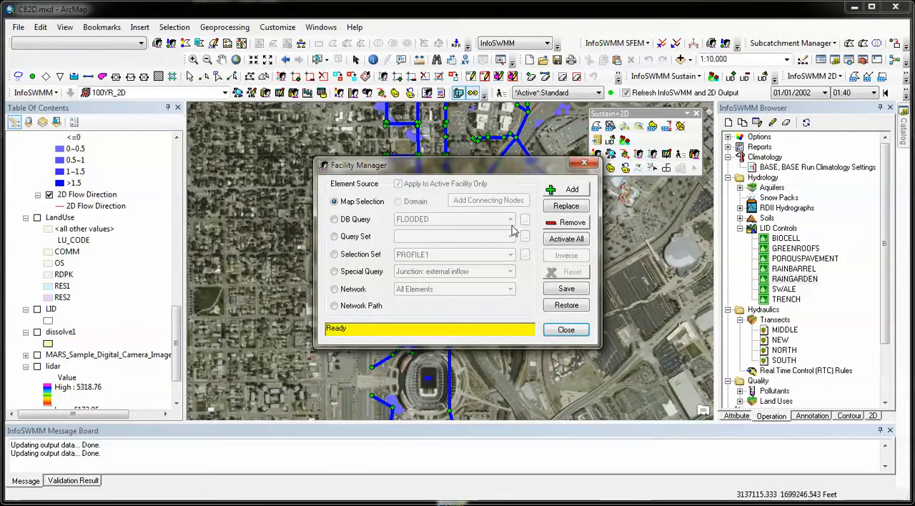
left_click(582, 164)
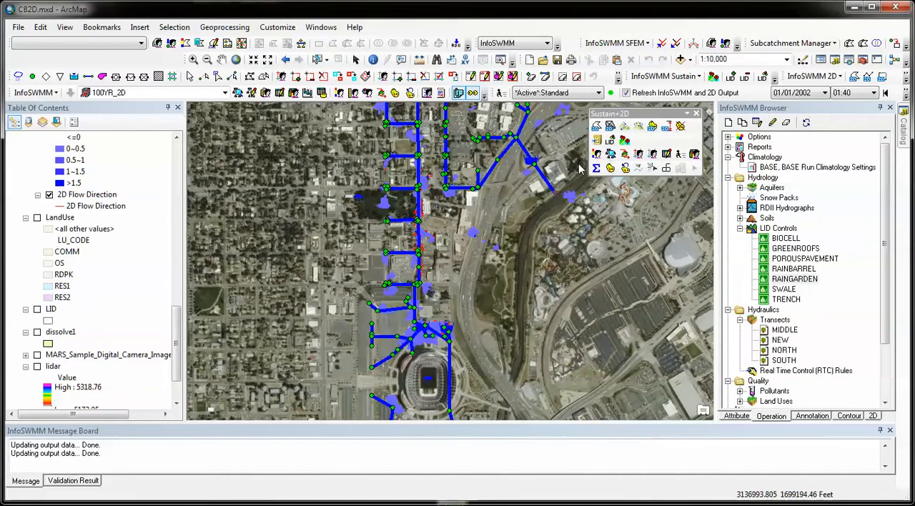
left_click(666, 154)
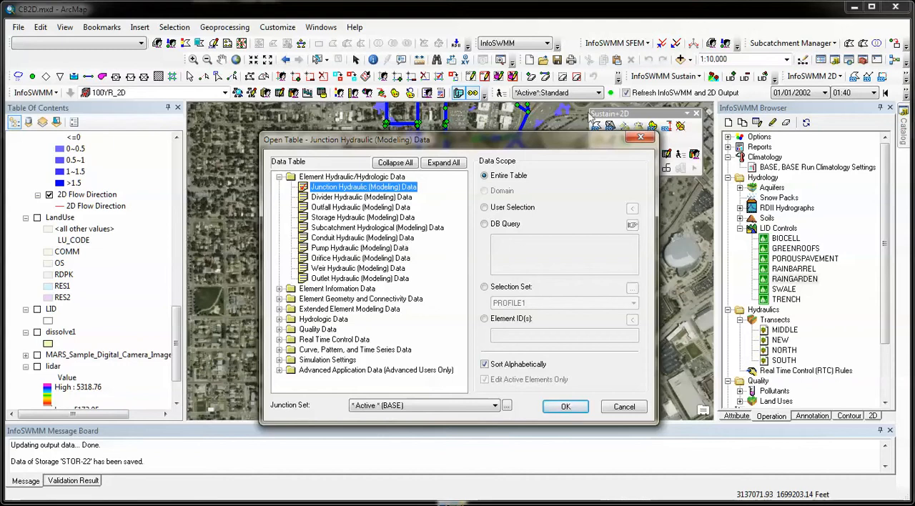
left_click(641, 139)
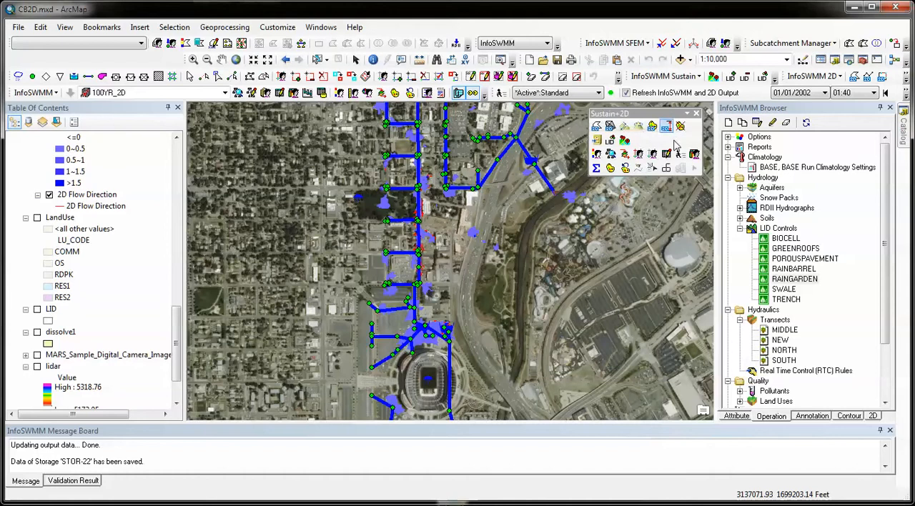
Open the Report Manager, plot 2D Inflow and 2D Depth in turn on the graph for junctions JCT-278 and JCT-514, and close it.
left_click(693, 158)
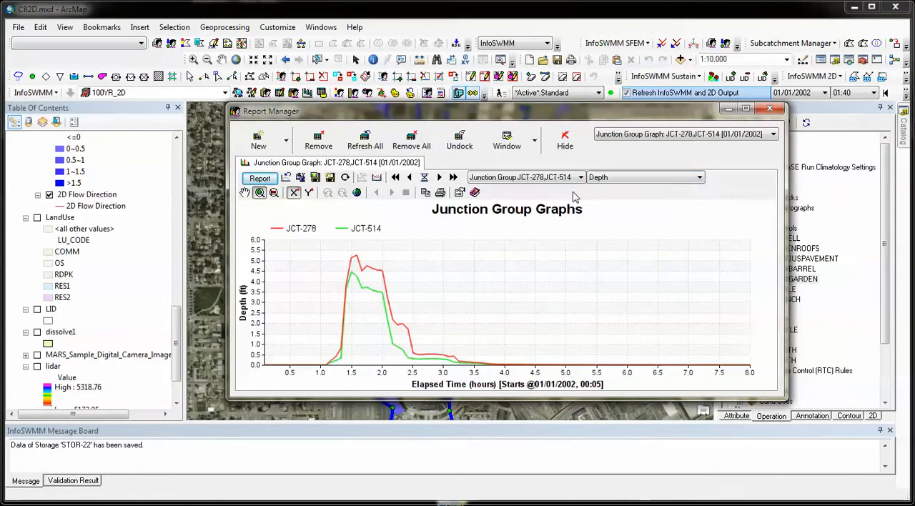
left_click(612, 178)
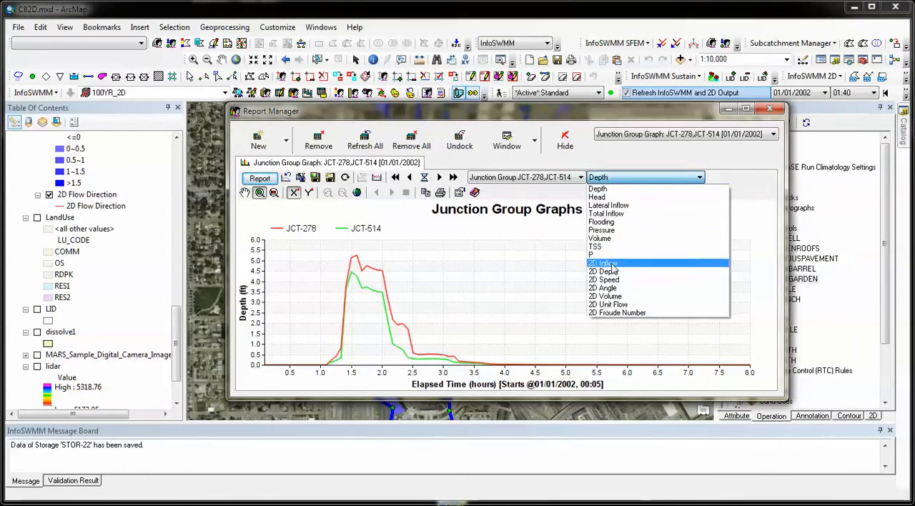
left_click(604, 263)
left_click(619, 178)
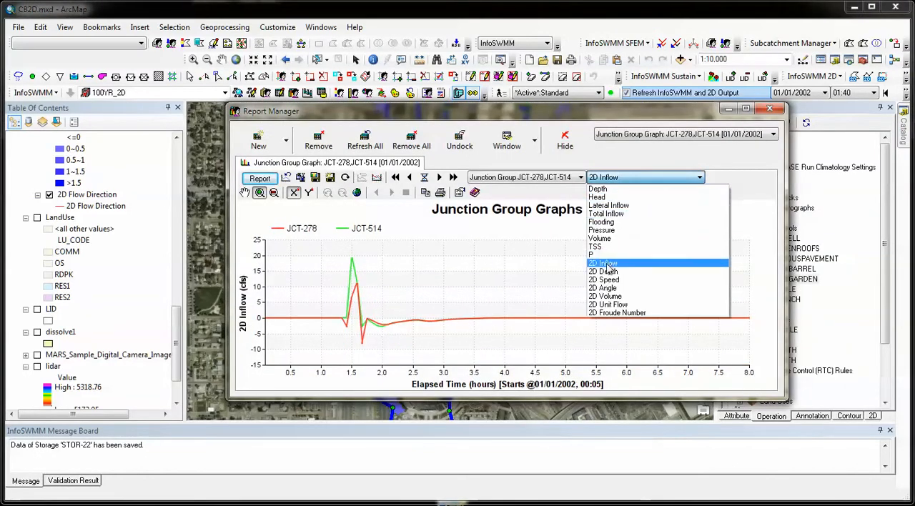
left_click(608, 271)
left_click(607, 178)
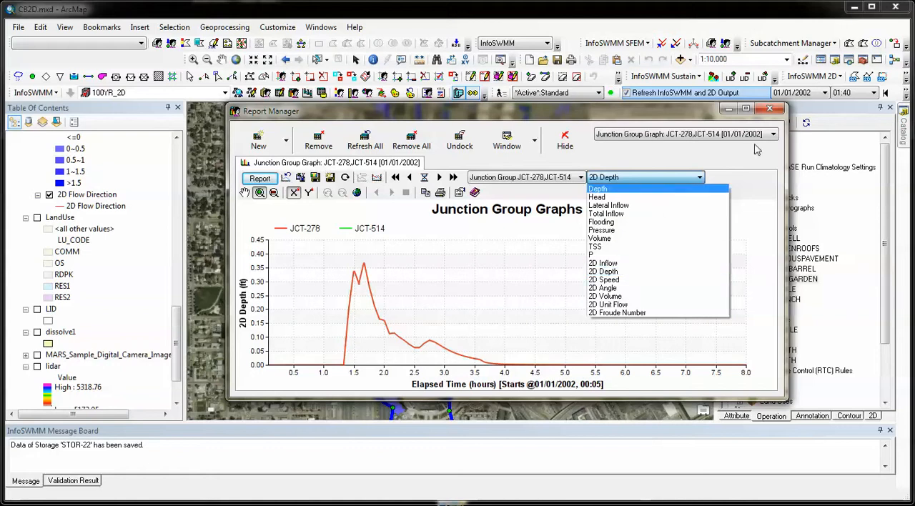
left_click(768, 111)
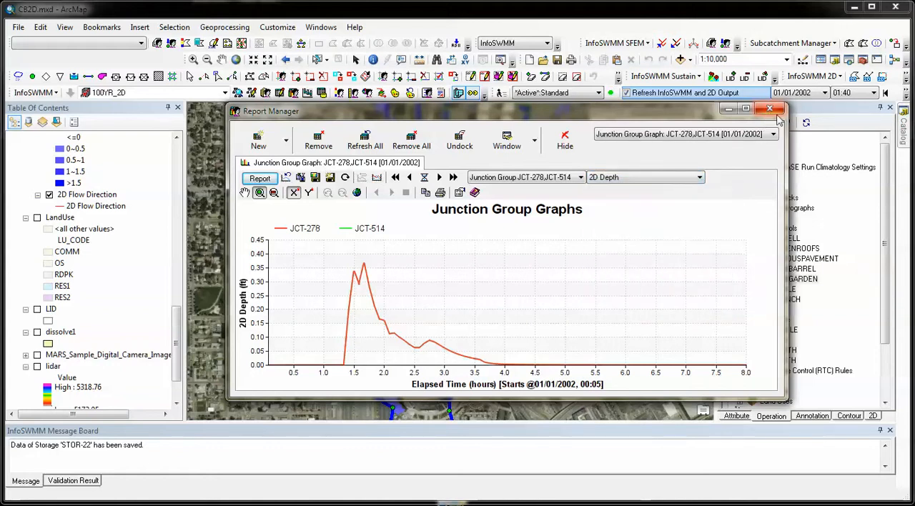
left_click(776, 109)
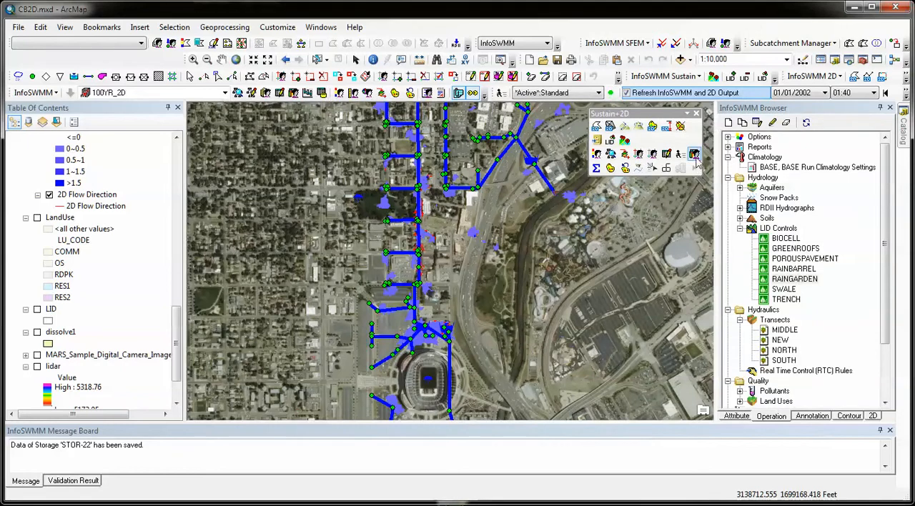
Open the Output Statistics Manager and choose 2D Depth from the available junction data.
left_click(597, 171)
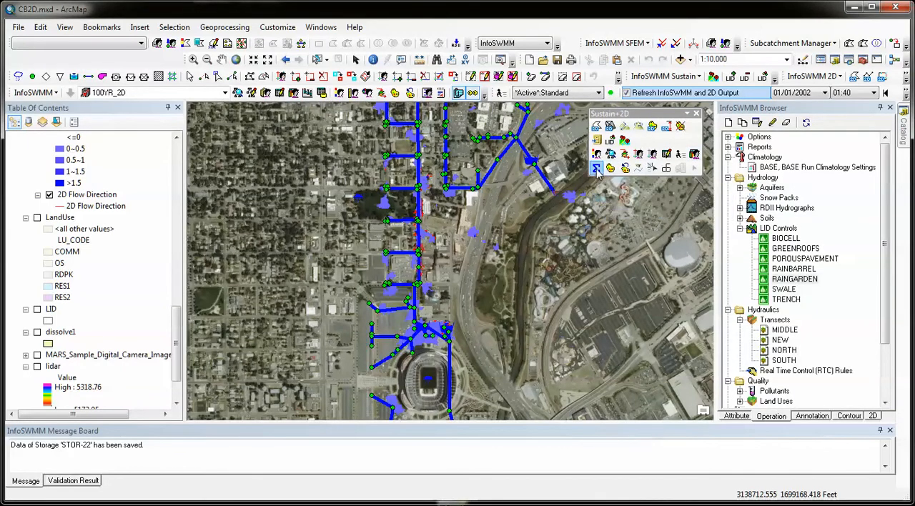
left_click_drag(458, 98, 440, 126)
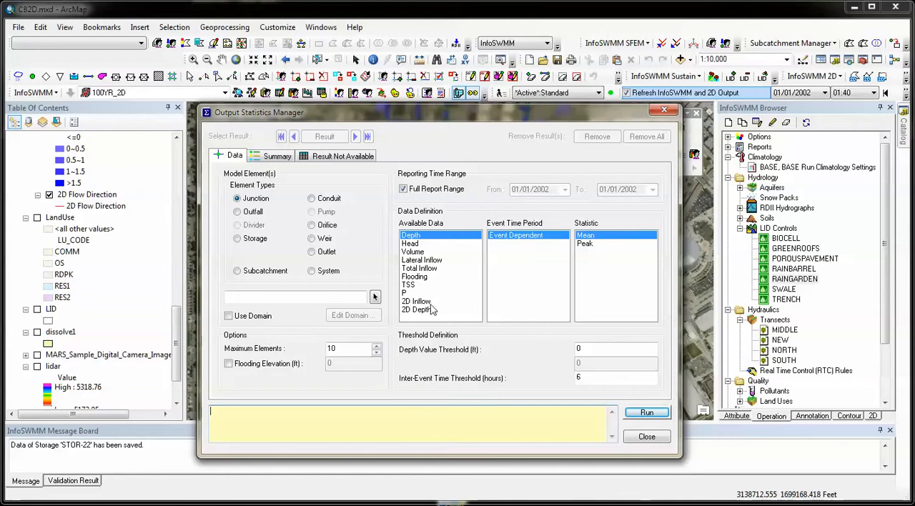
left_click(416, 311)
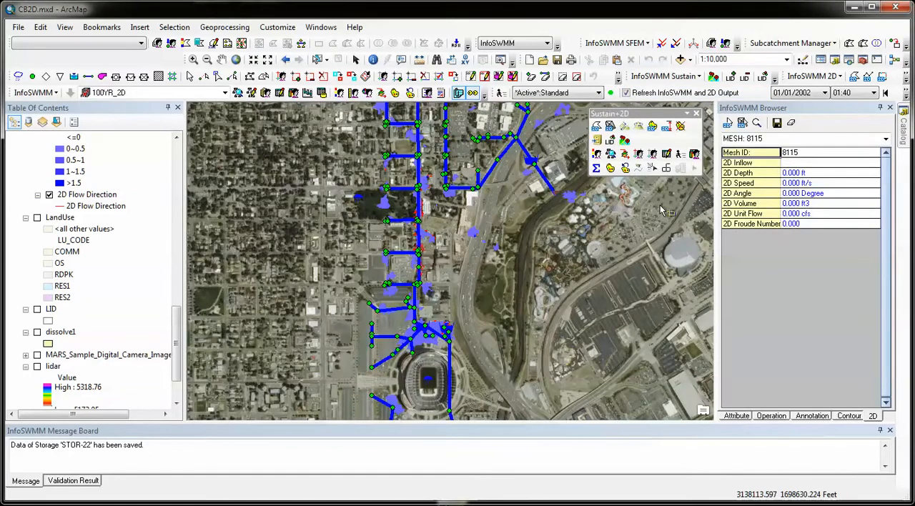